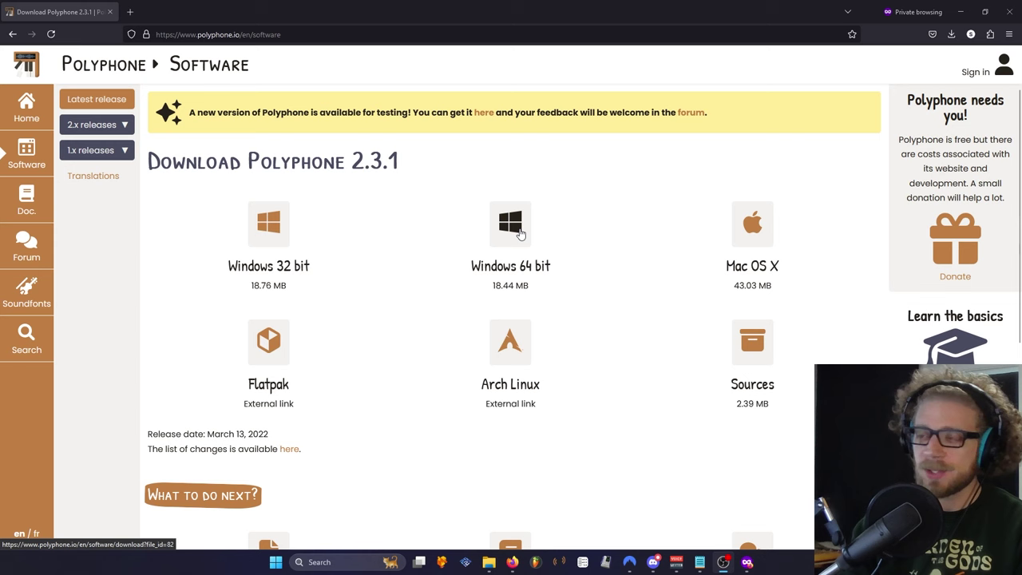
Download the Polyphone 2.3.1 Windows 64-bit installer from polyphone.io's download page.
{"action": "left_click", "coordinate": [520, 233]}
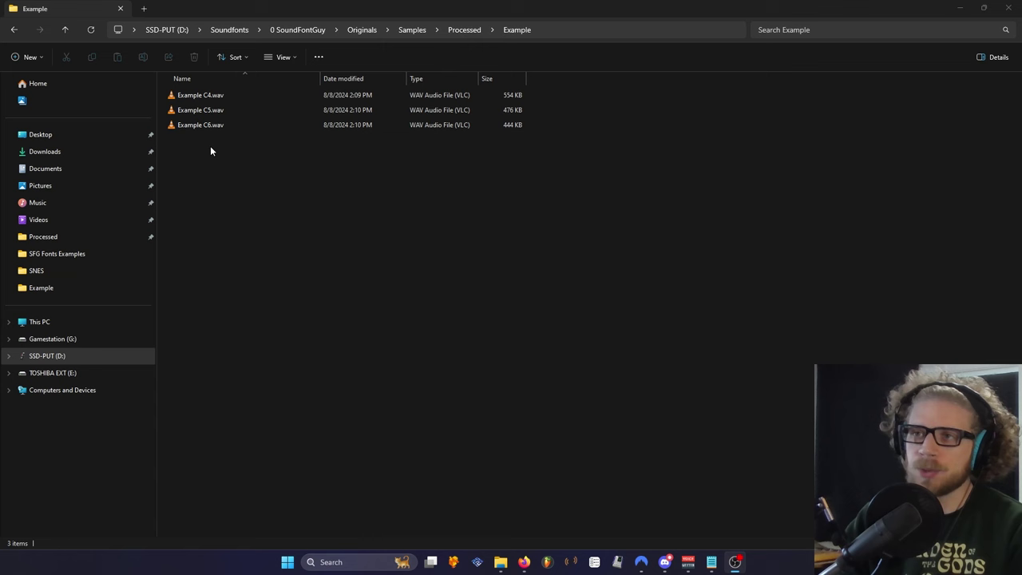
Select Example C6.wav and restore the Example folder window to a smaller size.
{"action": "left_click", "coordinate": [226, 121]}
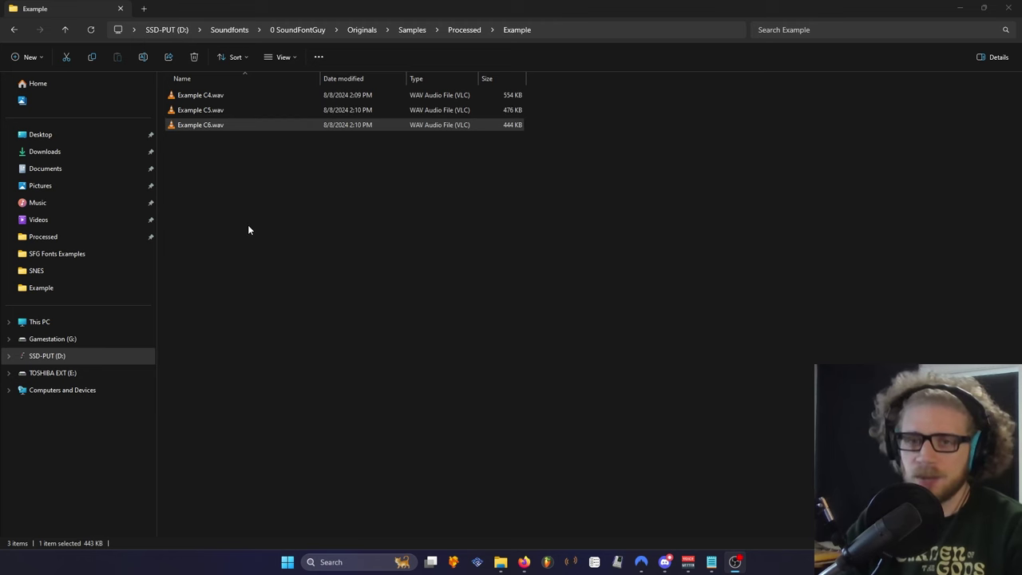
{"action": "key", "text": "super+Down"}
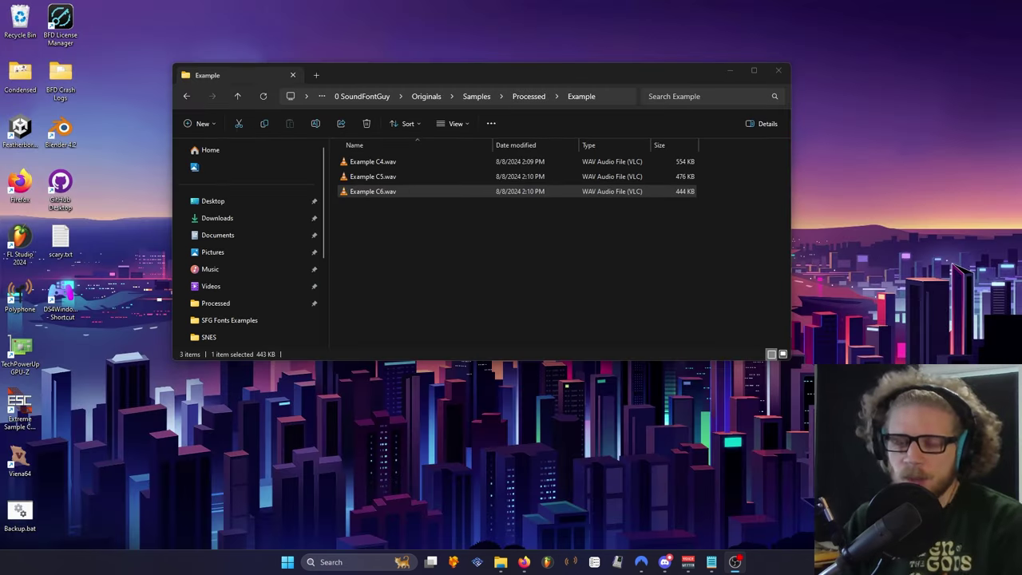
Drag the three Example WAVs into Polyphone, creating samples C4L/C4R, C5L/C5R and C6L/C6R.
{"action": "left_click", "coordinate": [570, 562]}
{"action": "left_click", "coordinate": [185, 62]}
{"action": "key", "text": "alt+Tab"}
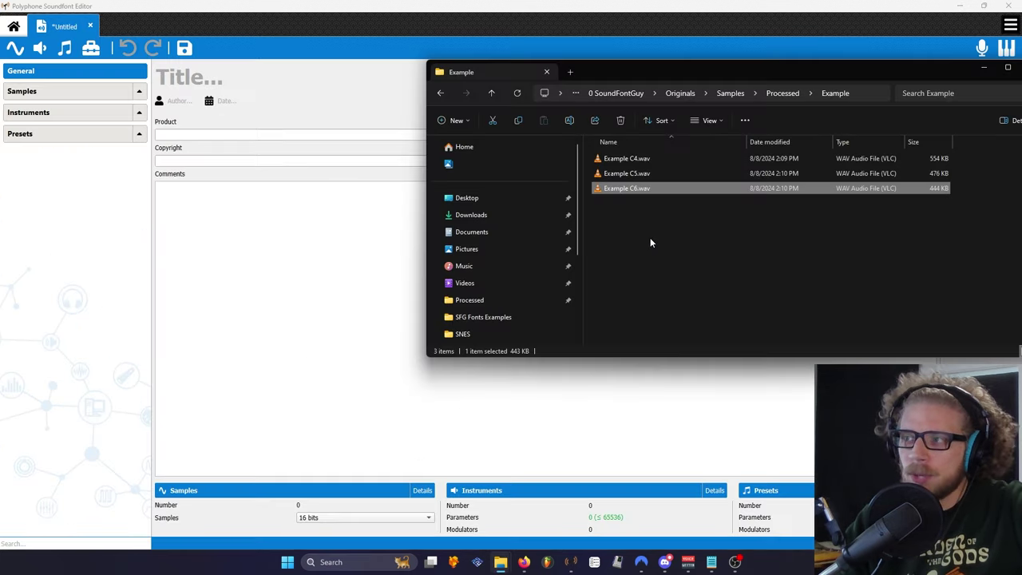
{"action": "left_click_drag", "start_coordinate": [650, 230], "coordinate": [61, 94]}
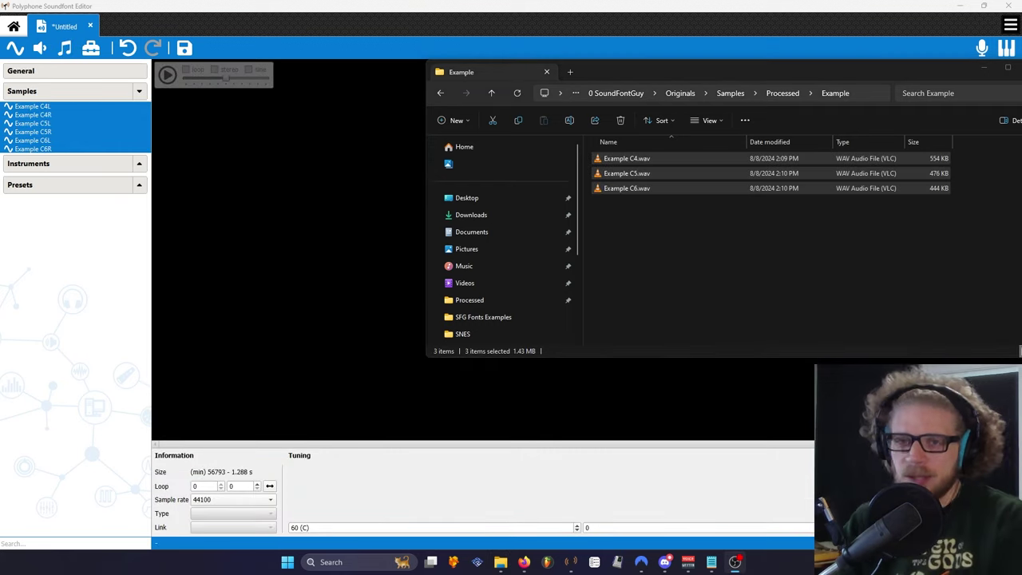
{"action": "left_click", "coordinate": [78, 80]}
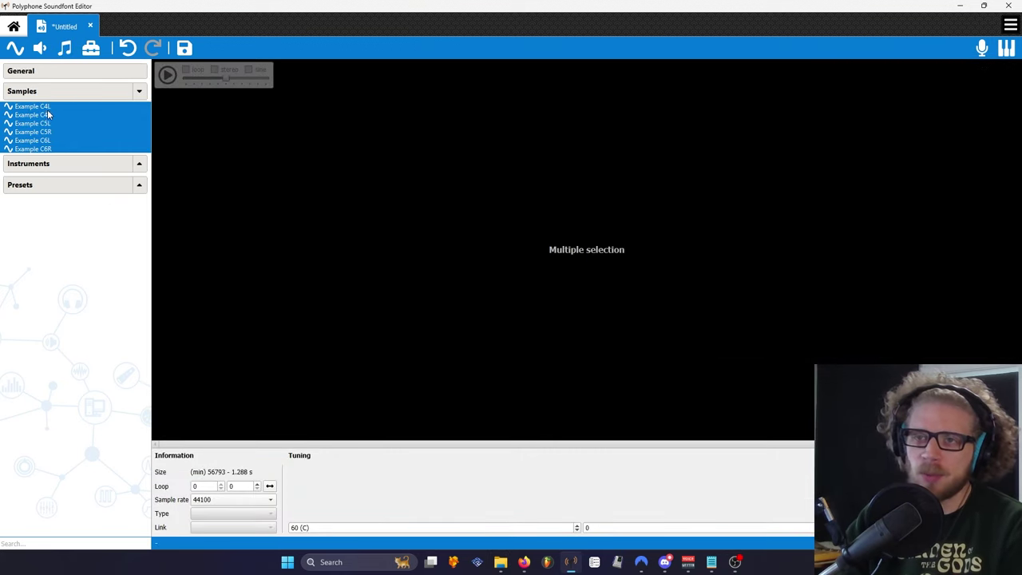
{"action": "key", "text": "Home"}
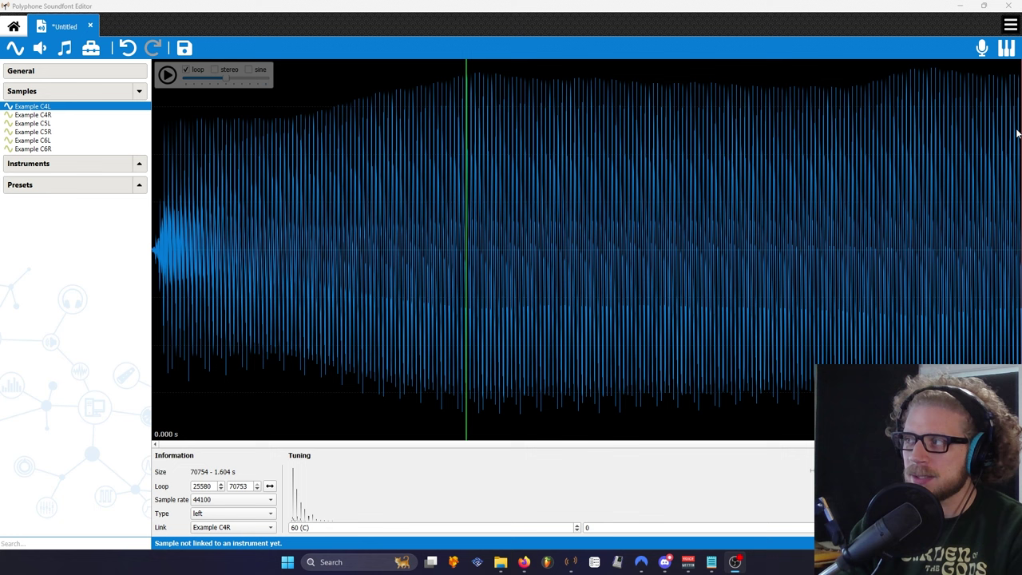
{"action": "left_click", "coordinate": [167, 76]}
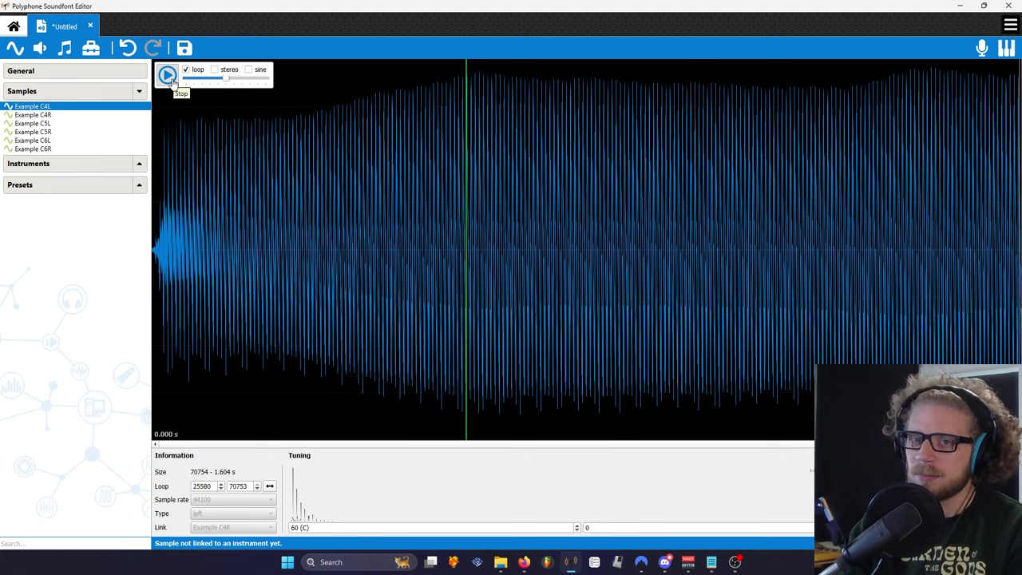
{"action": "left_click", "coordinate": [169, 78]}
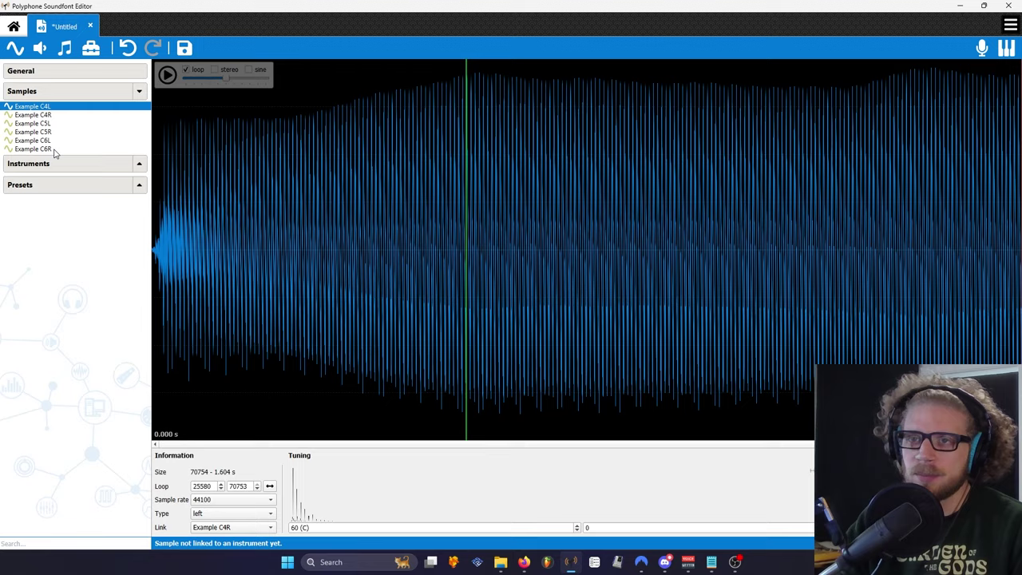
Build an instrument named 'Example' from all six samples, C4L through C6R.
{"action": "left_click", "coordinate": [54, 150], "text": "shift"}
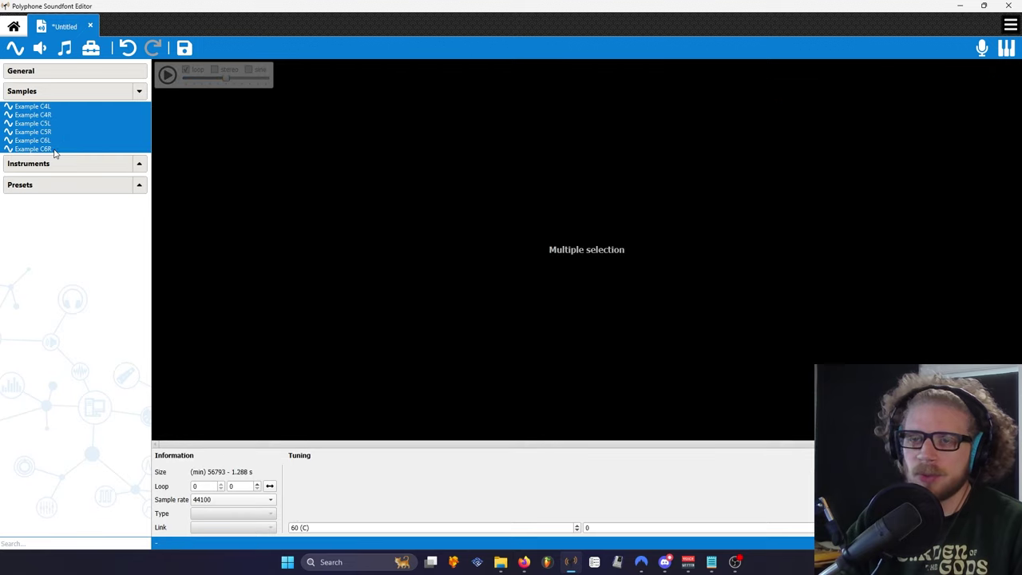
{"action": "left_click", "coordinate": [39, 52]}
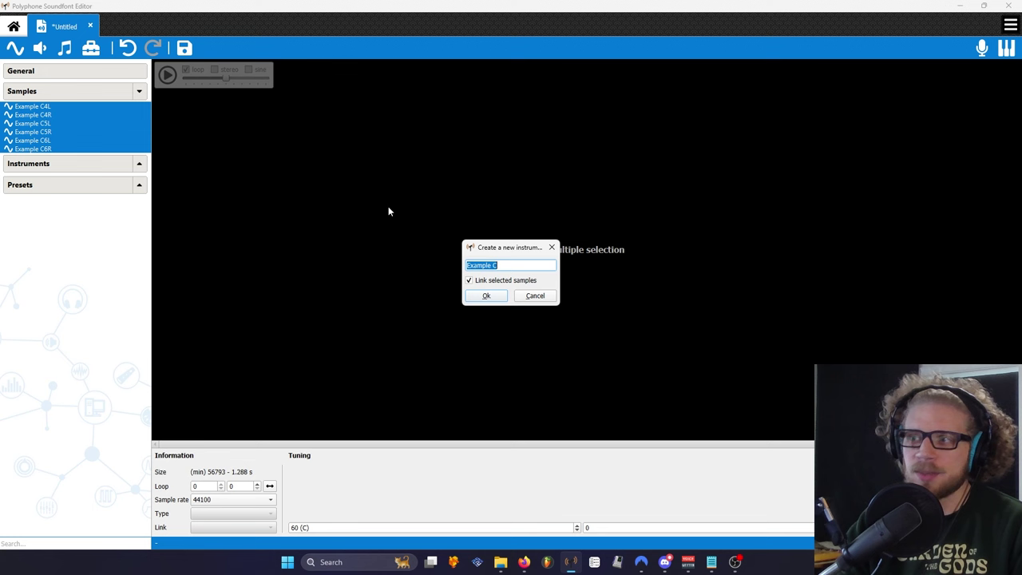
{"action": "double_click", "coordinate": [516, 265]}
{"action": "key", "text": "BackSpace"}
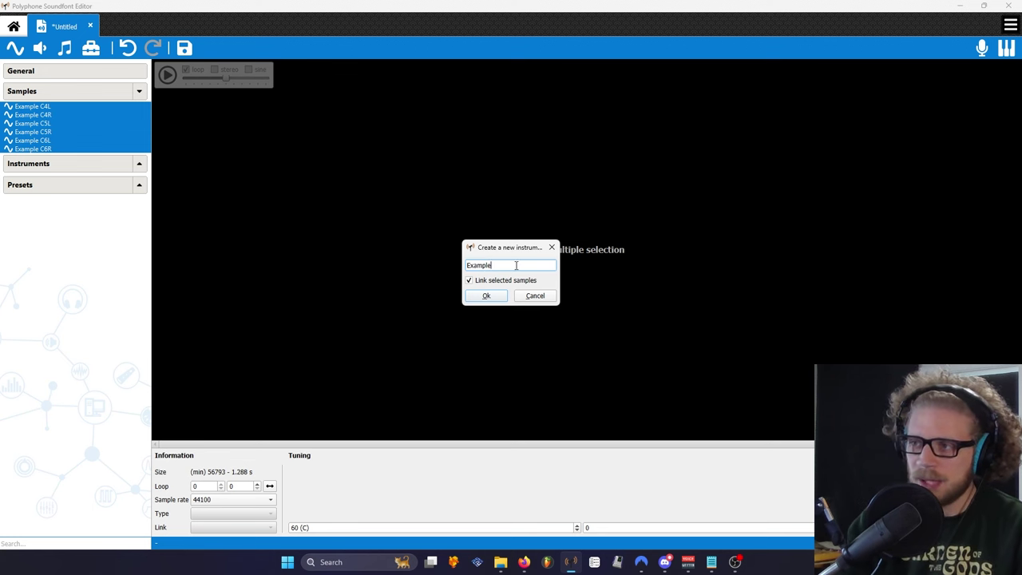
{"action": "key", "text": "Return"}
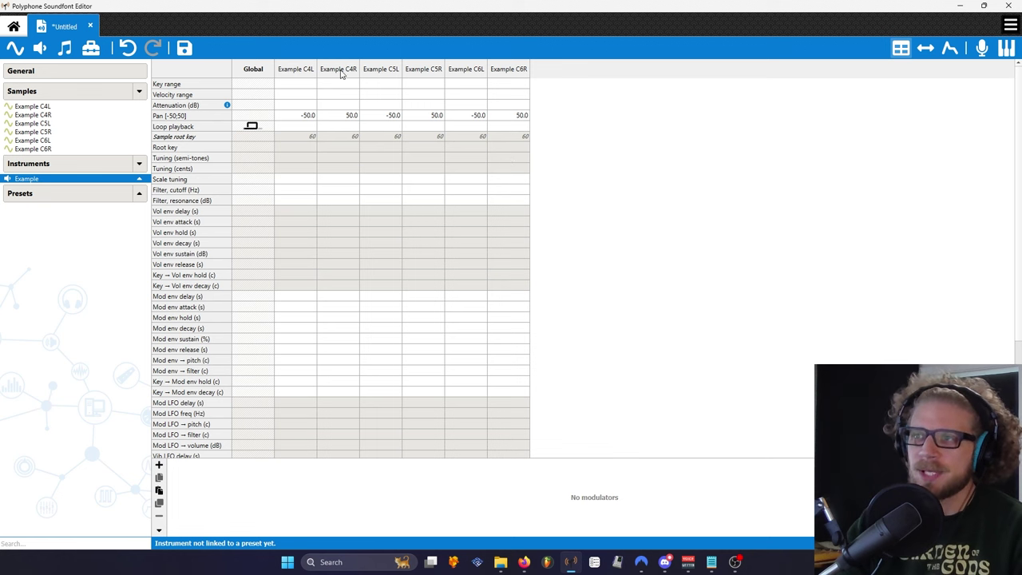
{"action": "left_click", "coordinate": [307, 117]}
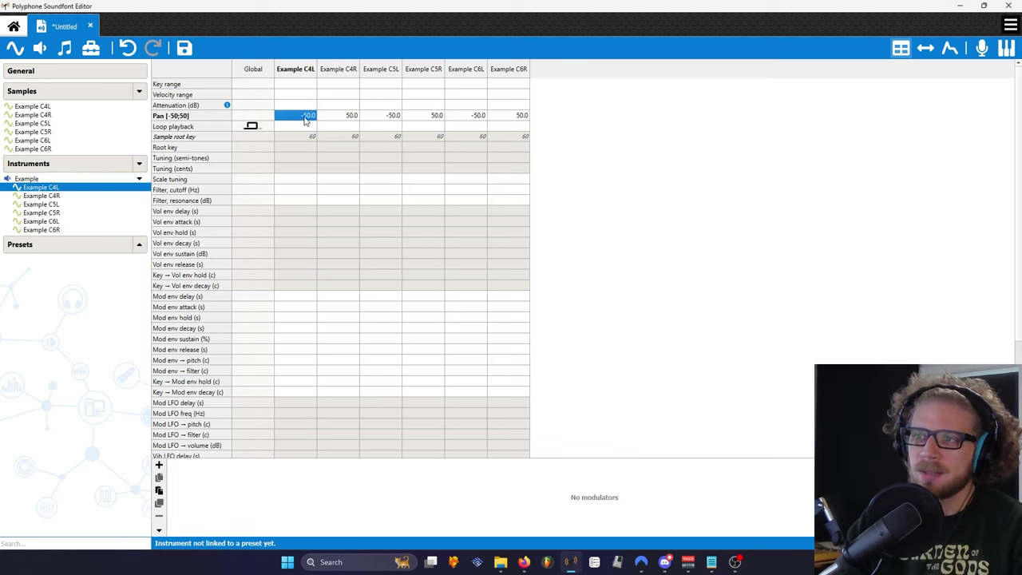
{"action": "left_click", "coordinate": [346, 120]}
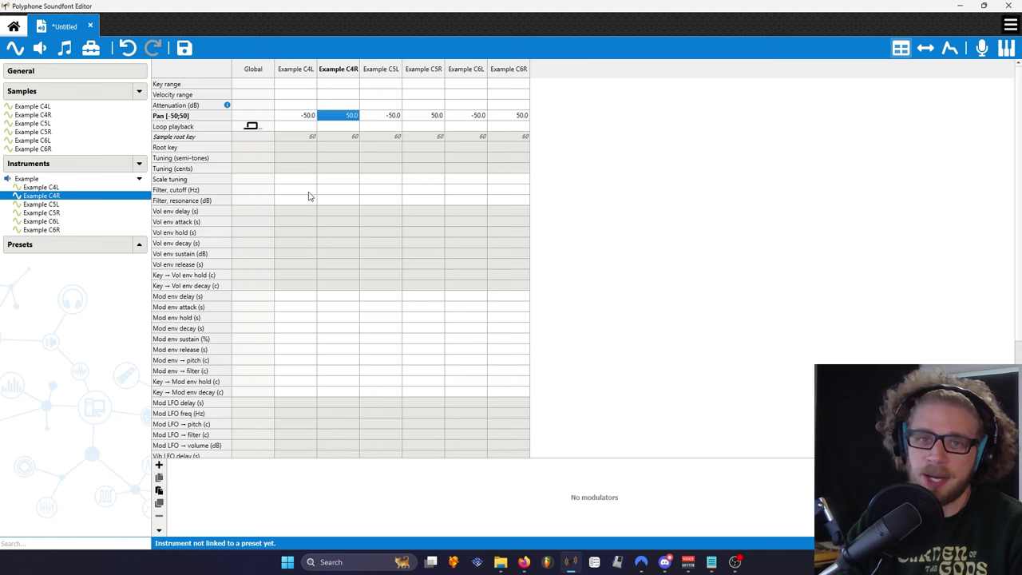
{"action": "left_click", "coordinate": [287, 148]}
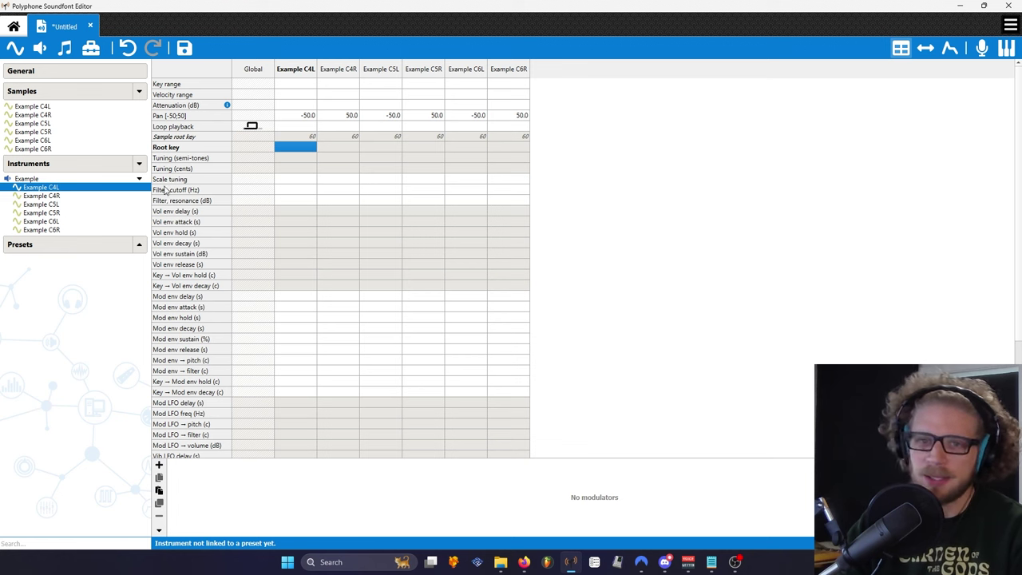
Set root key and key range to 48 for the Example C4 sample pair.
{"action": "left_click", "coordinate": [50, 188]}
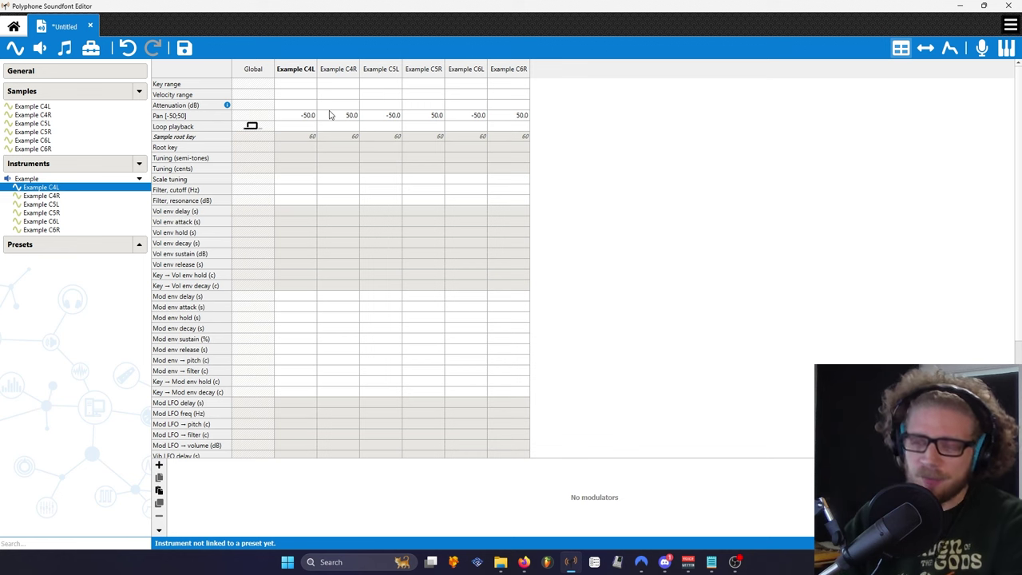
{"action": "double_click", "coordinate": [312, 146]}
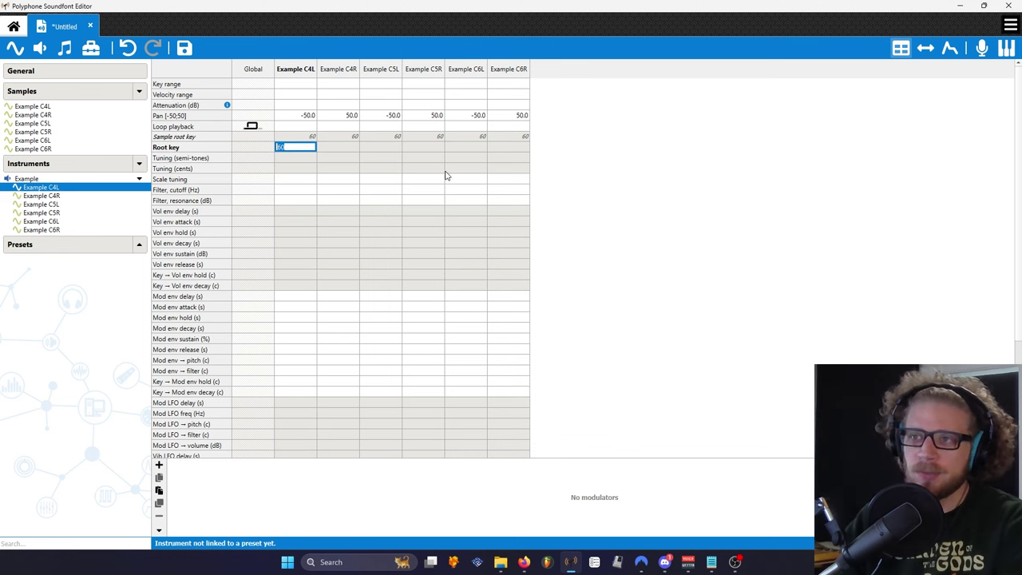
{"action": "key", "text": "Return"}
{"action": "double_click", "coordinate": [299, 89]}
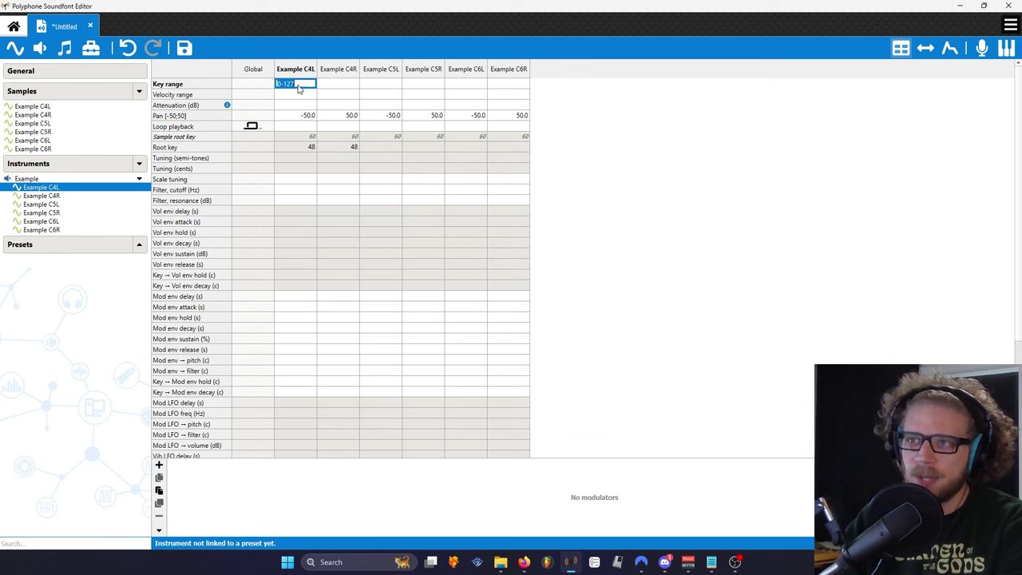
{"action": "type", "text": "48-48"}
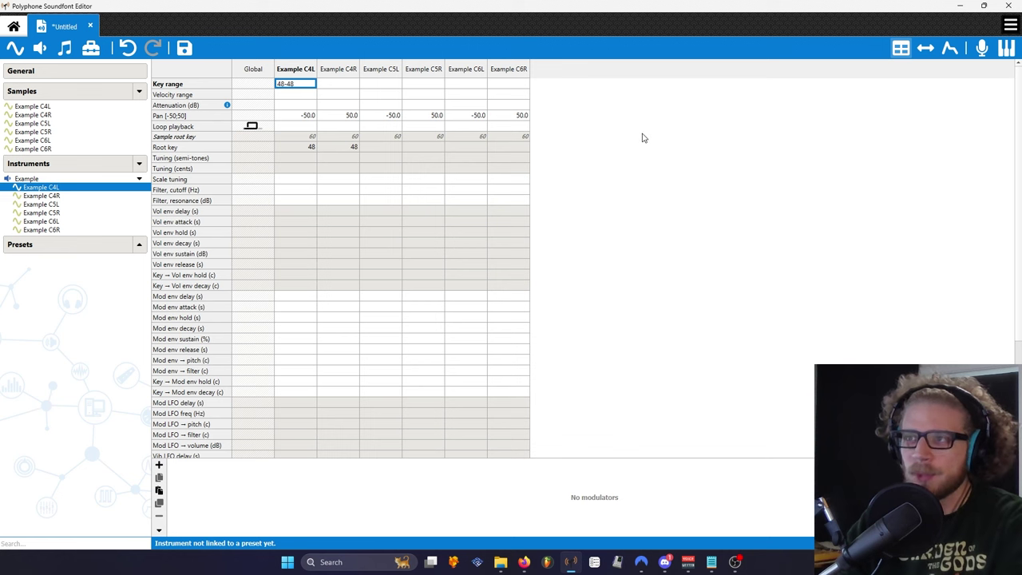
Set root key and key range to 60 for the C5L and C5R samples.
{"action": "left_click", "coordinate": [382, 148]}
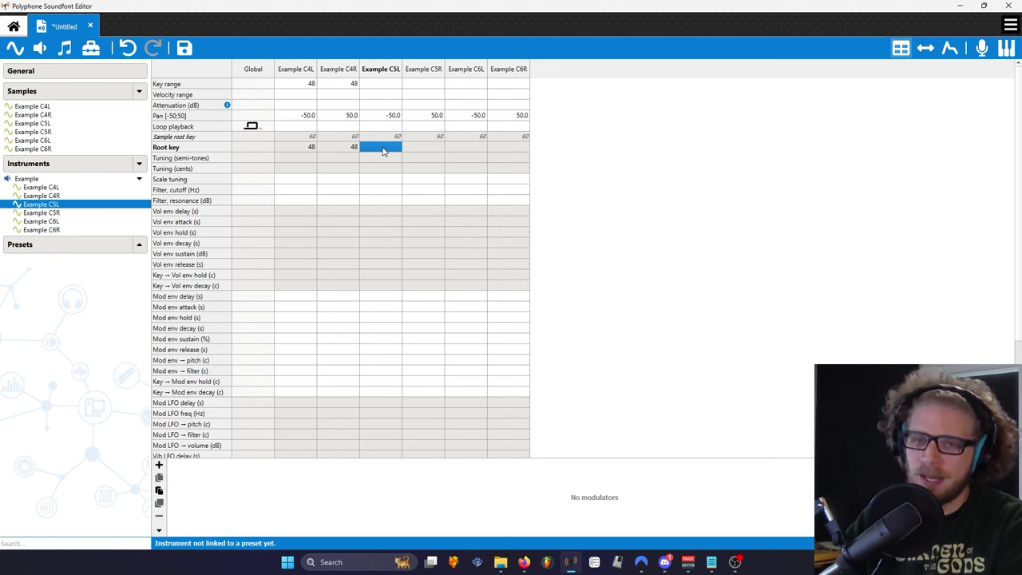
{"action": "type", "text": "60"}
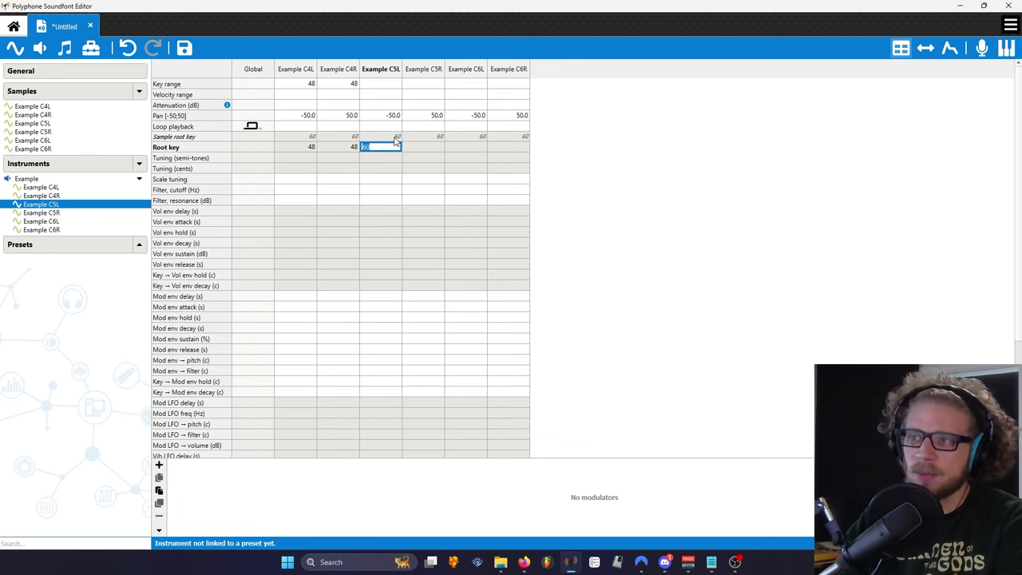
{"action": "left_click", "coordinate": [416, 150]}
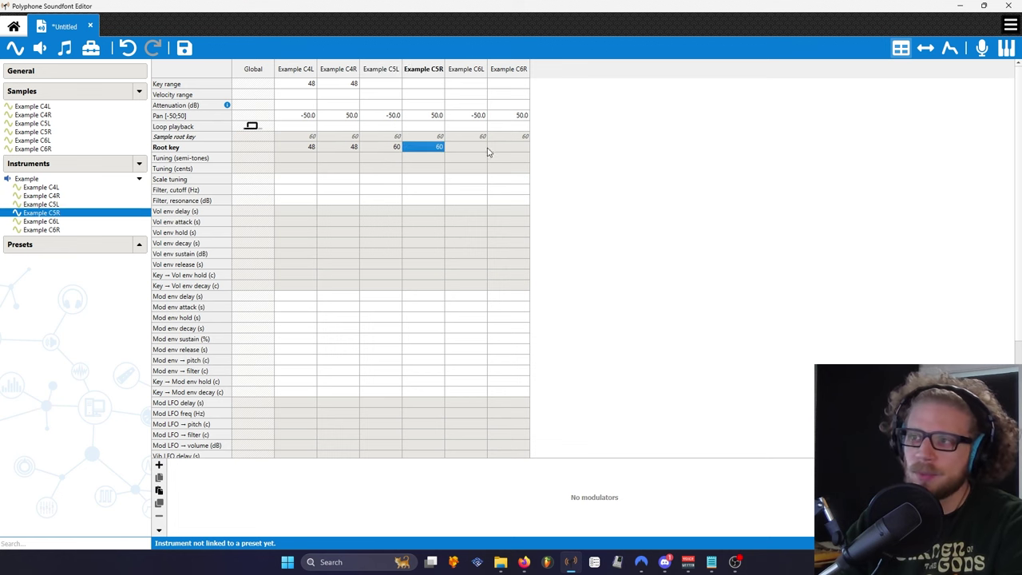
{"action": "left_click", "coordinate": [380, 83]}
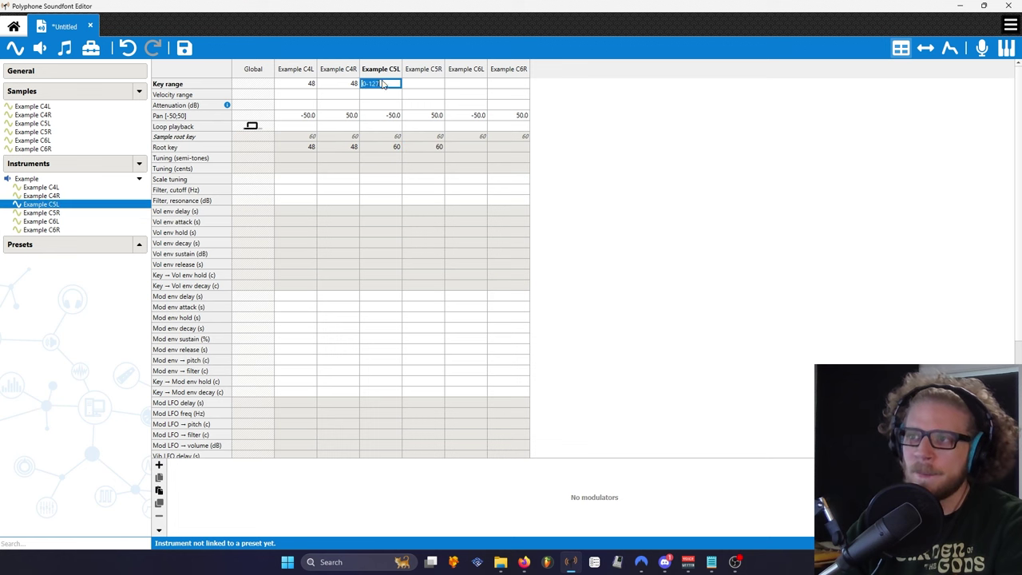
{"action": "type", "text": "60"}
{"action": "left_click", "coordinate": [429, 84]}
{"action": "type", "text": "60"}
{"action": "left_click", "coordinate": [628, 162]}
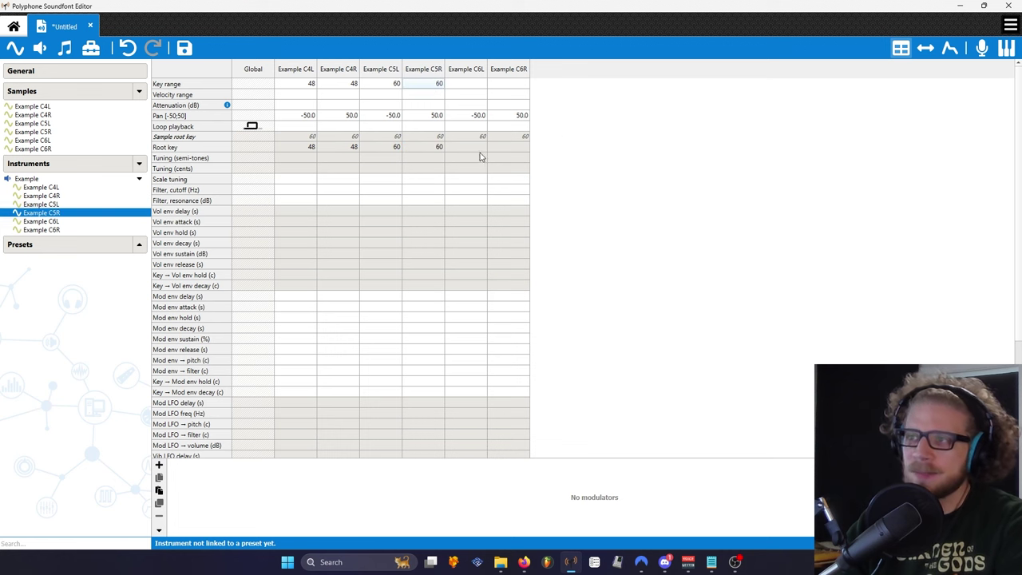
Set root key and key range to 72 for the C6 sample pair.
{"action": "double_click", "coordinate": [477, 149]}
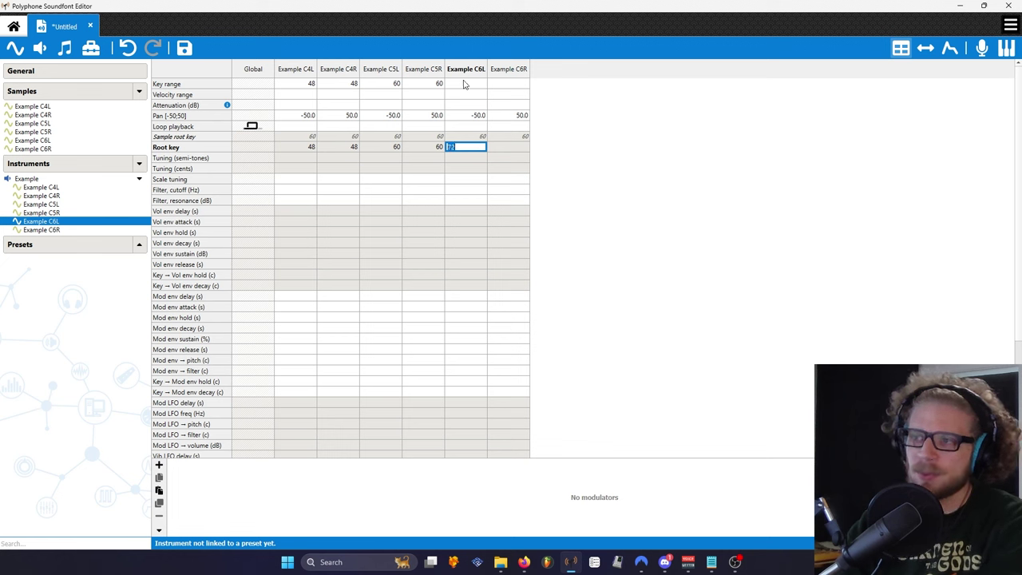
{"action": "double_click", "coordinate": [468, 86]}
{"action": "type", "text": "72-72"}
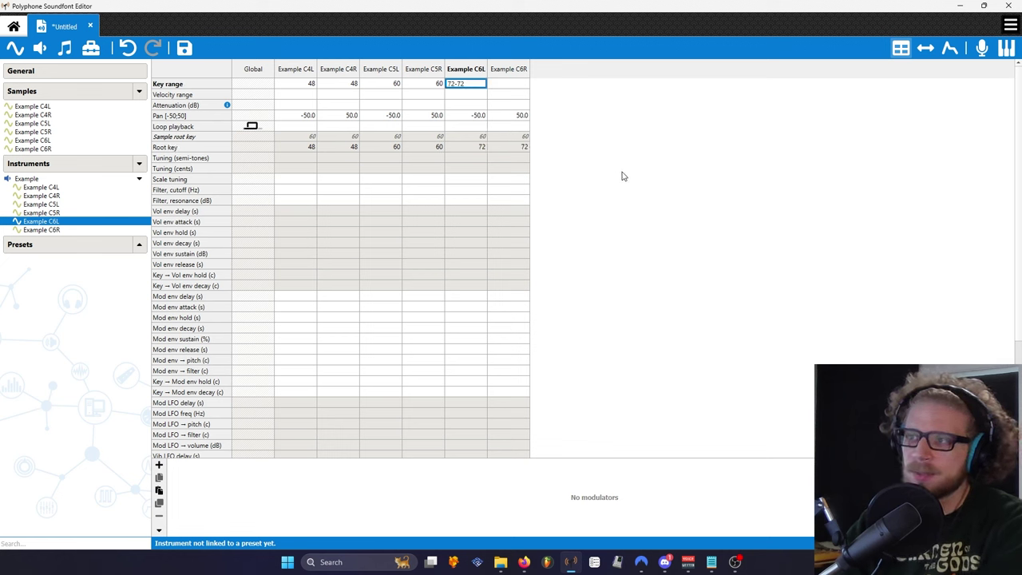
{"action": "key", "text": "Return"}
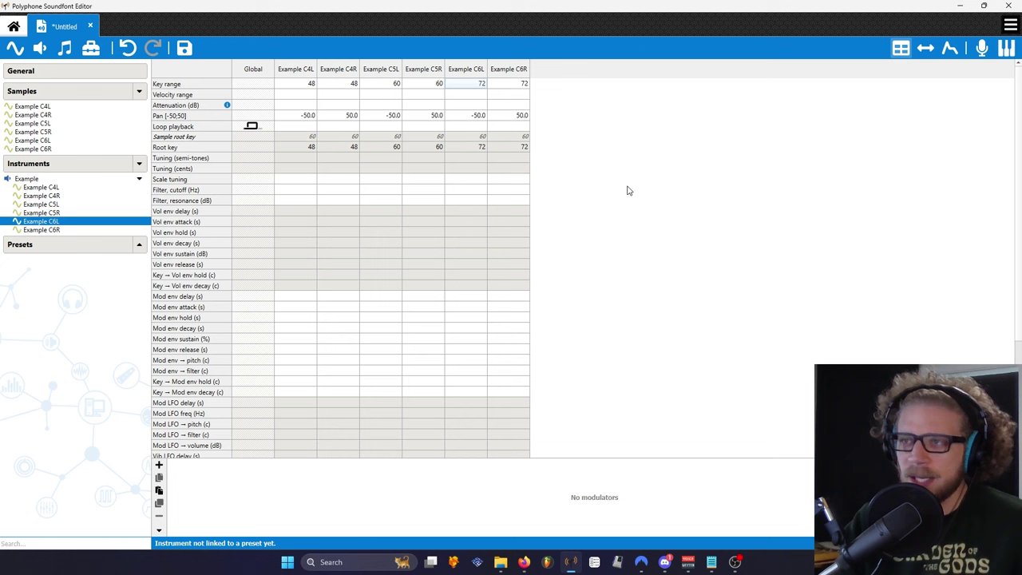
Review the current key ranges of each Example sample in the table.
{"action": "left_click", "coordinate": [297, 85]}
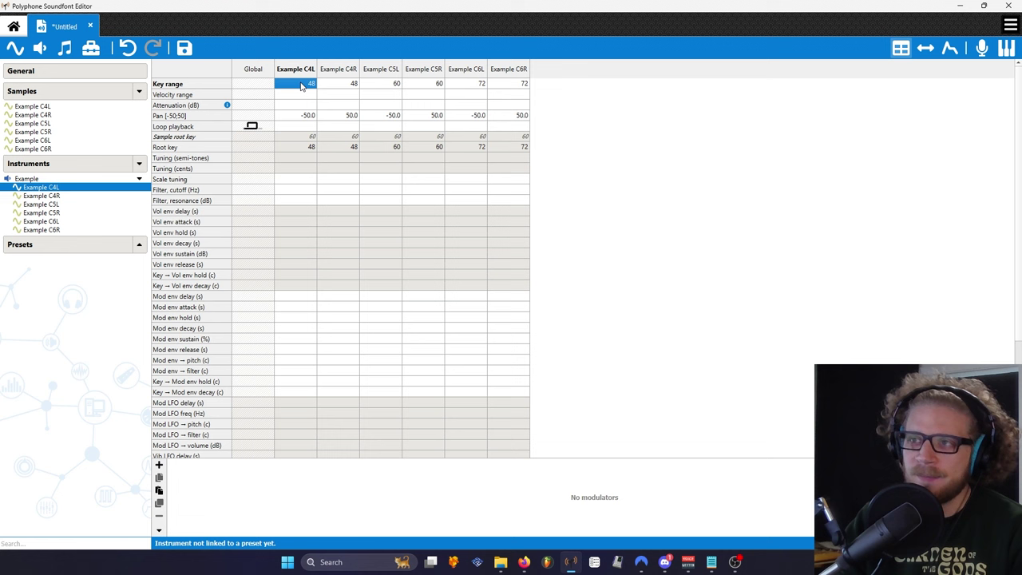
{"action": "left_click", "coordinate": [349, 85]}
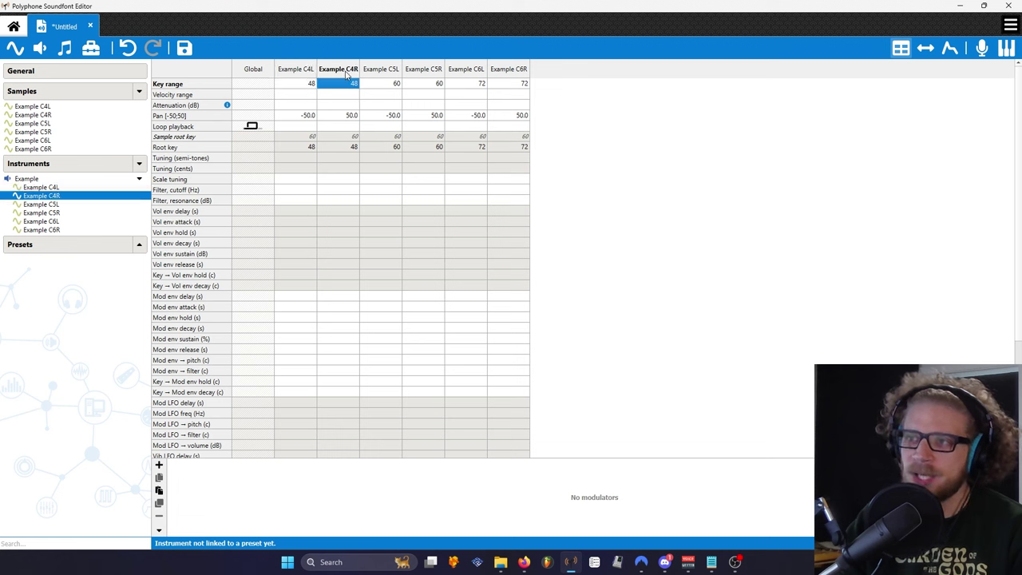
{"action": "left_click", "coordinate": [308, 89]}
{"action": "left_click", "coordinate": [348, 88]}
{"action": "left_click", "coordinate": [305, 90]}
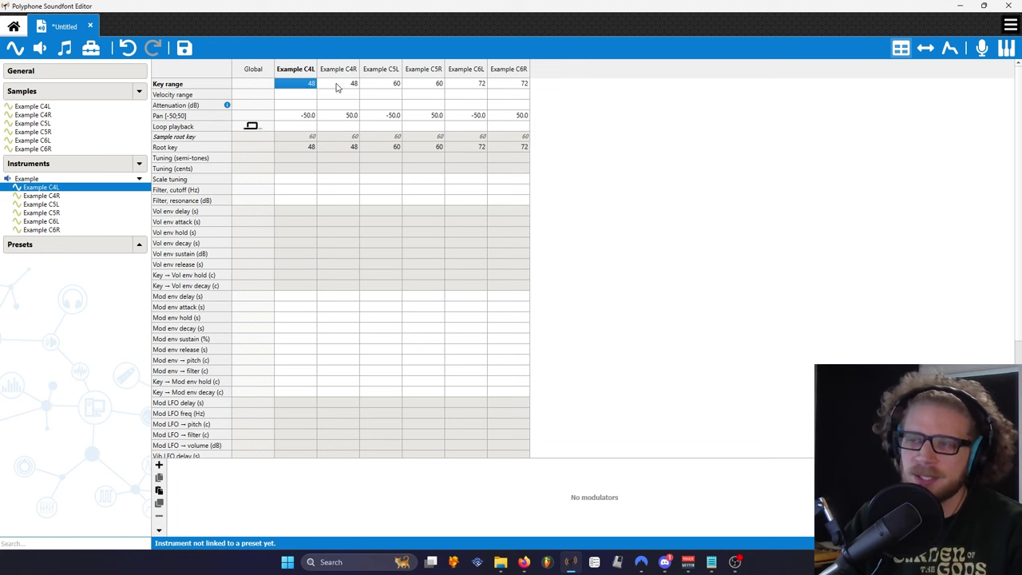
{"action": "left_click", "coordinate": [340, 87]}
{"action": "left_click", "coordinate": [301, 92]}
{"action": "left_click", "coordinate": [328, 90]}
{"action": "left_click", "coordinate": [381, 86]}
{"action": "left_click", "coordinate": [450, 88]}
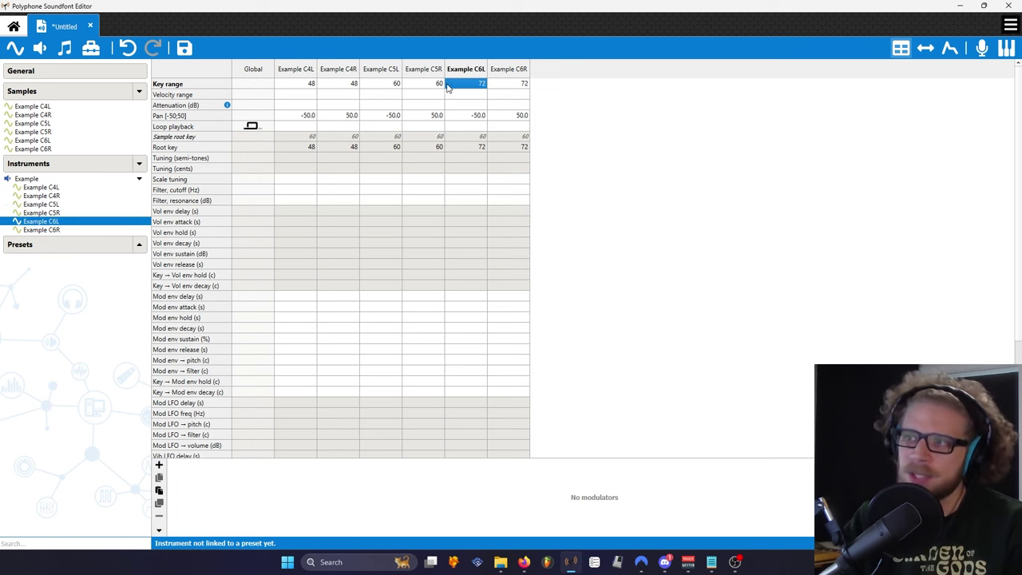
{"action": "left_click", "coordinate": [286, 90]}
{"action": "left_click", "coordinate": [341, 84]}
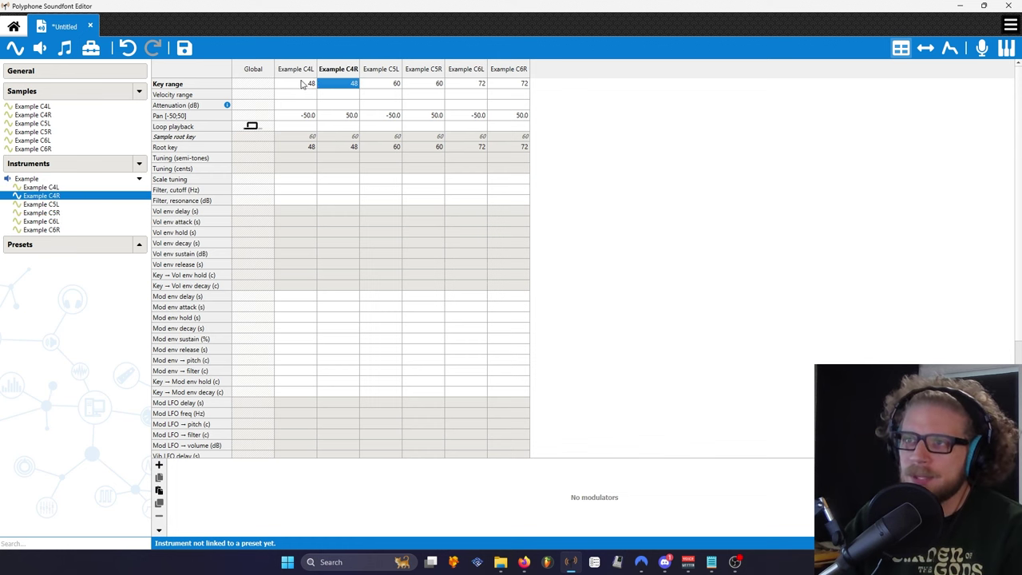
Set the C4 samples' key range to 0-54.
{"action": "double_click", "coordinate": [301, 83]}
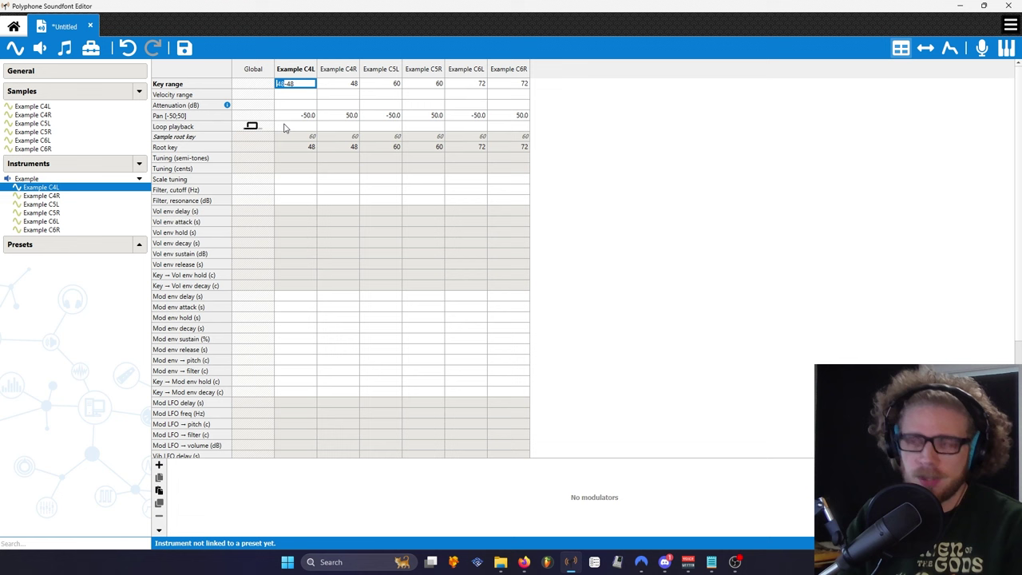
{"action": "type", "text": "0-48"}
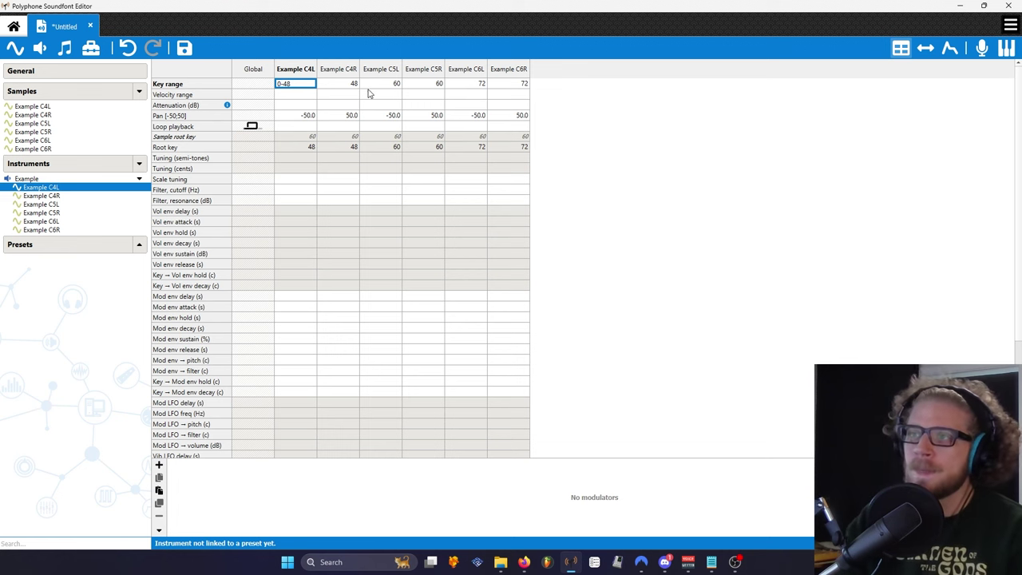
{"action": "left_click", "coordinate": [396, 85]}
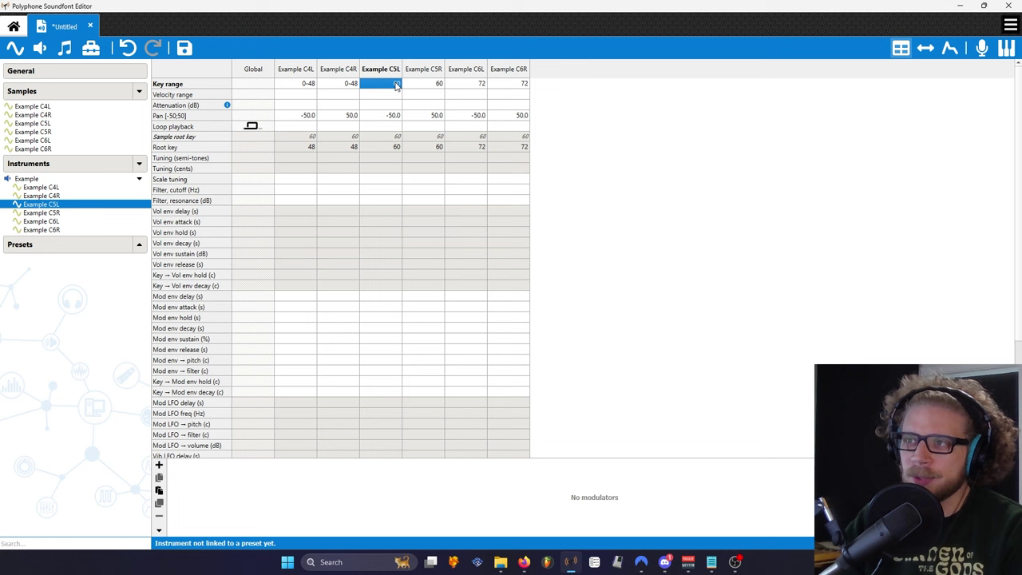
{"action": "double_click", "coordinate": [337, 84]}
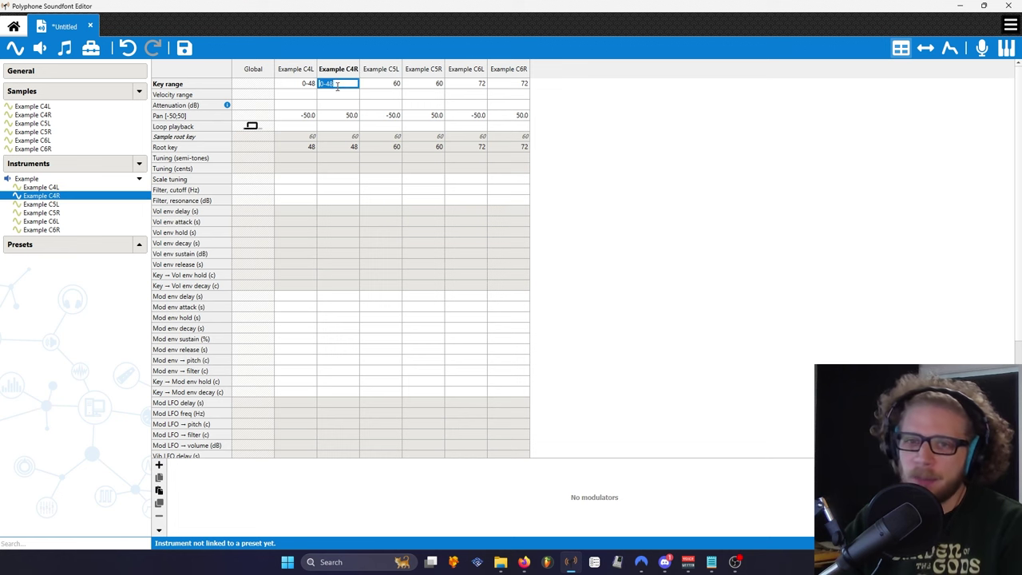
{"action": "left_click", "coordinate": [349, 83]}
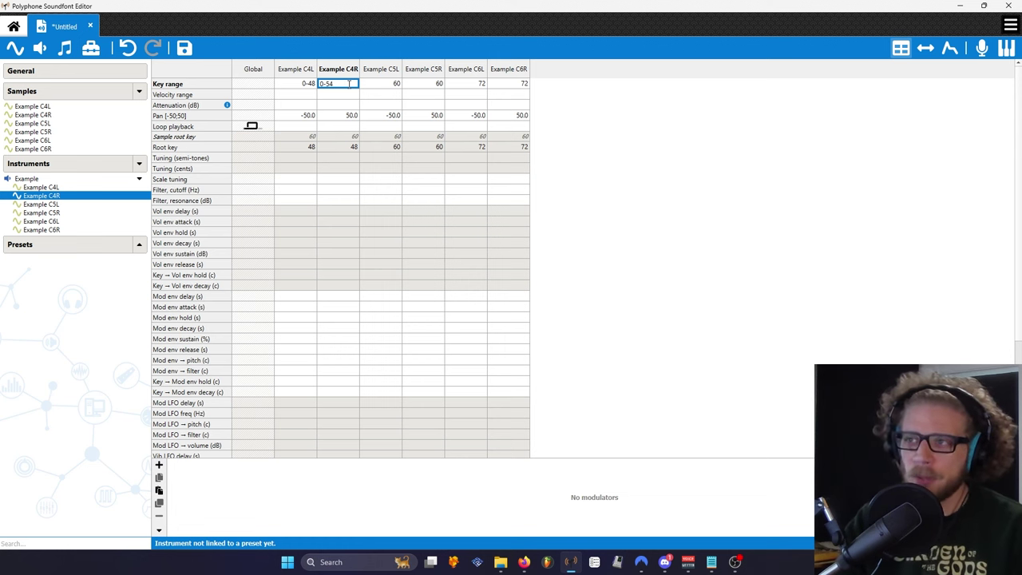
{"action": "key", "text": "Return"}
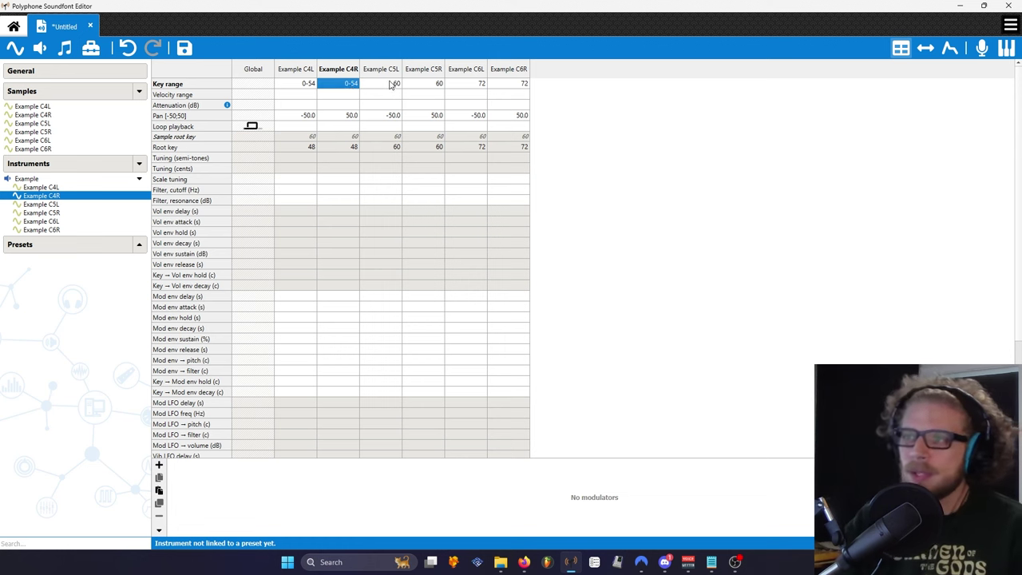
Set key range 55-66 for the C5 samples and 67-127 for the C6 samples.
{"action": "double_click", "coordinate": [389, 85]}
{"action": "type", "text": "55"}
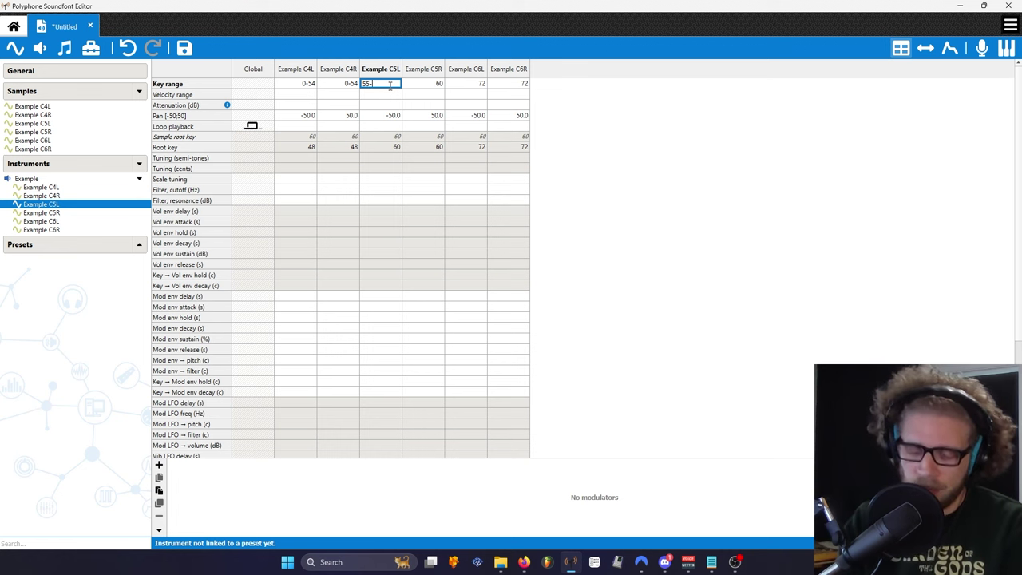
{"action": "type", "text": "-66"}
{"action": "key", "text": "Return"}
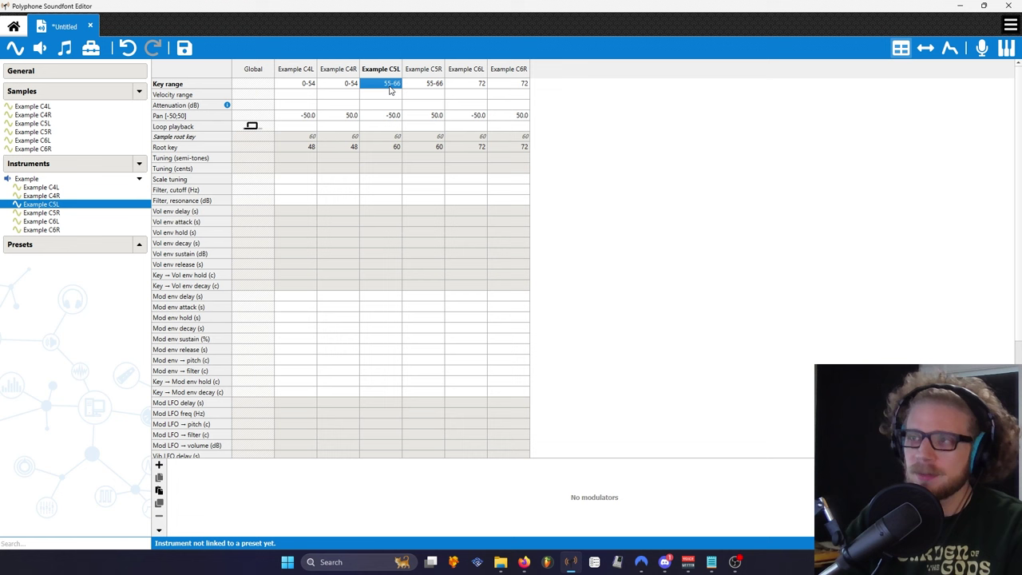
{"action": "double_click", "coordinate": [466, 84]}
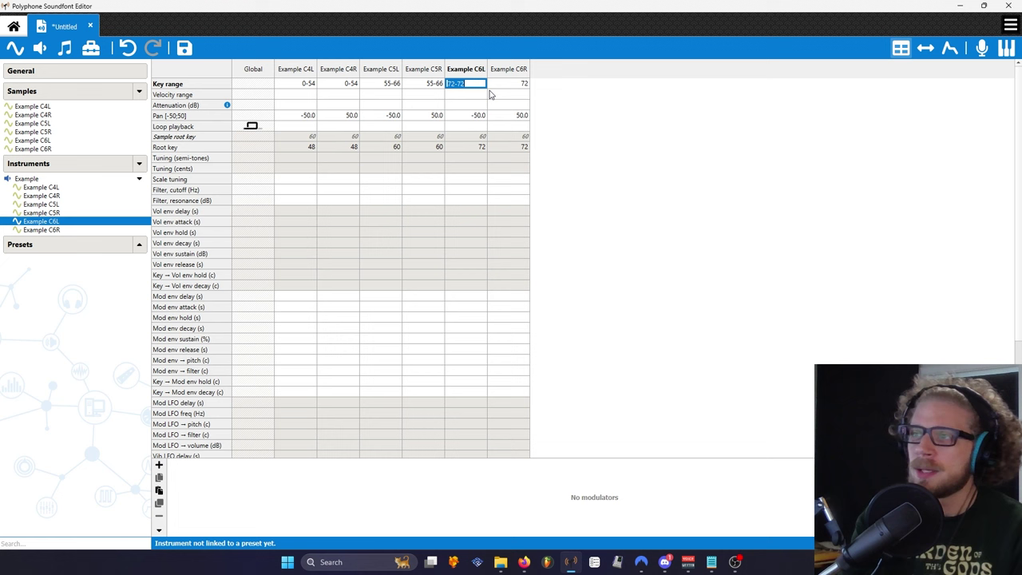
{"action": "type", "text": "67-1"}
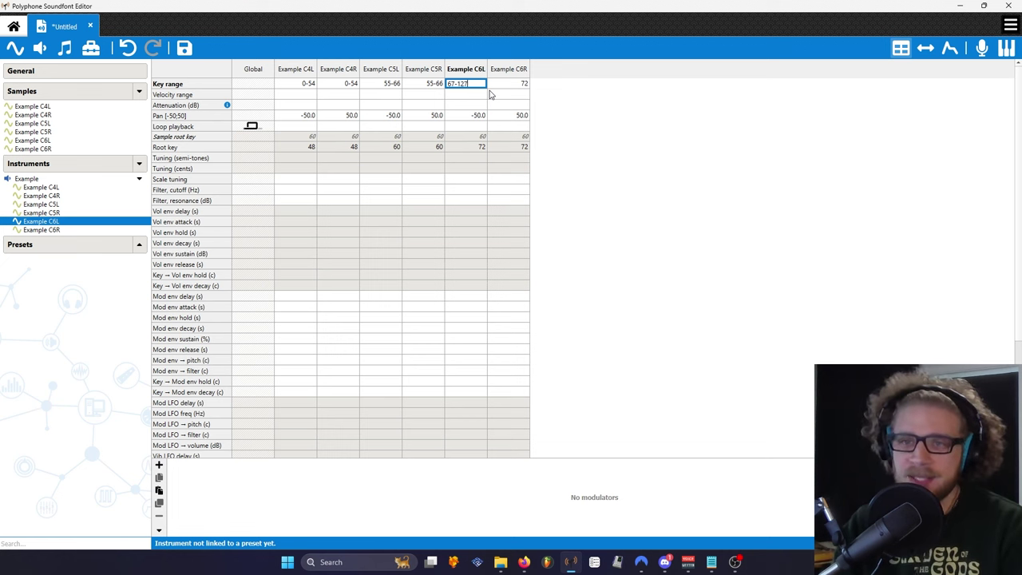
{"action": "key", "text": "Return"}
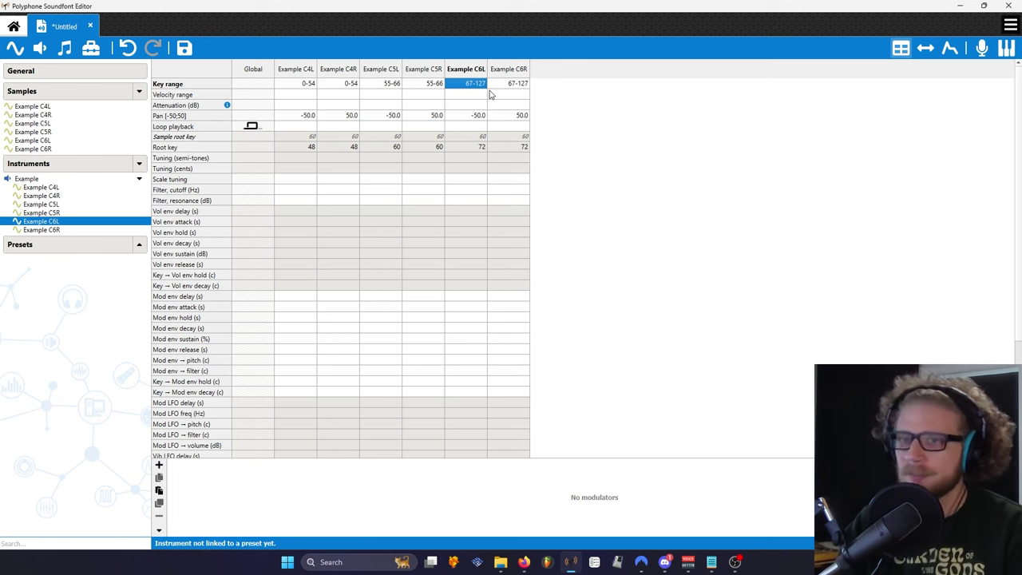
{"action": "left_click", "coordinate": [40, 180]}
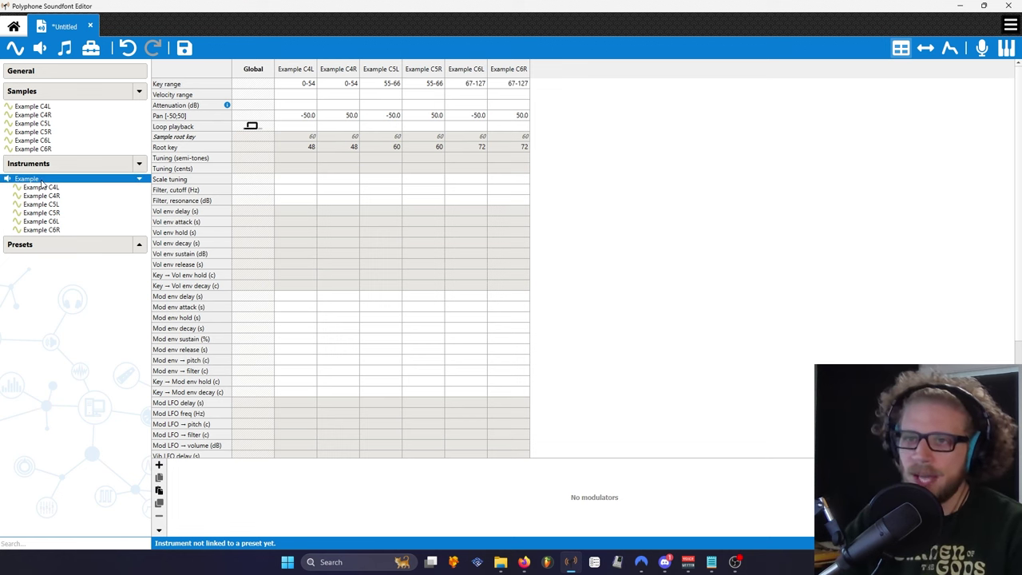
Set the Example instrument's global playback mode to continuous looping.
{"action": "left_click", "coordinate": [263, 129]}
{"action": "left_click", "coordinate": [263, 127]}
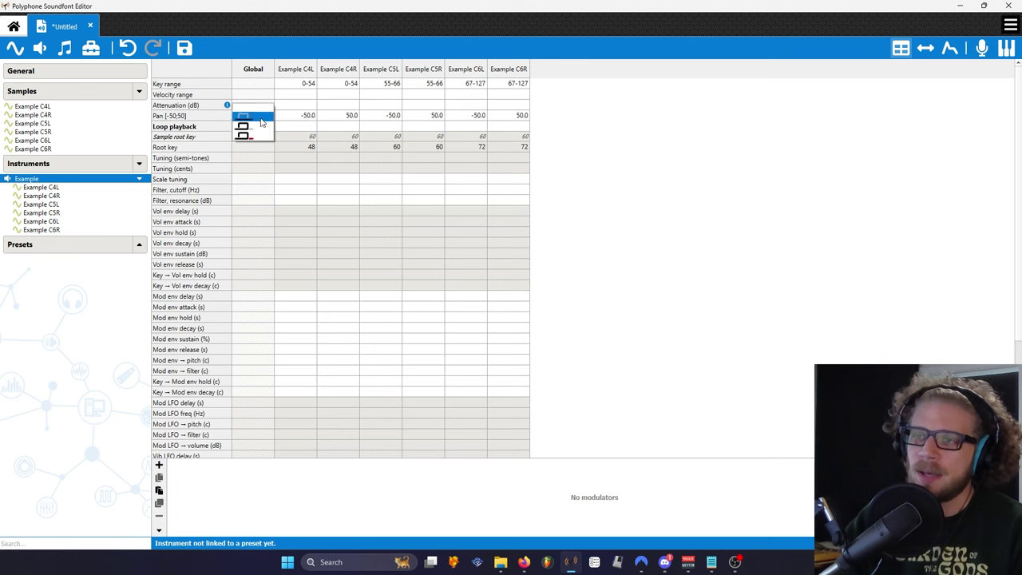
{"action": "left_click", "coordinate": [267, 119]}
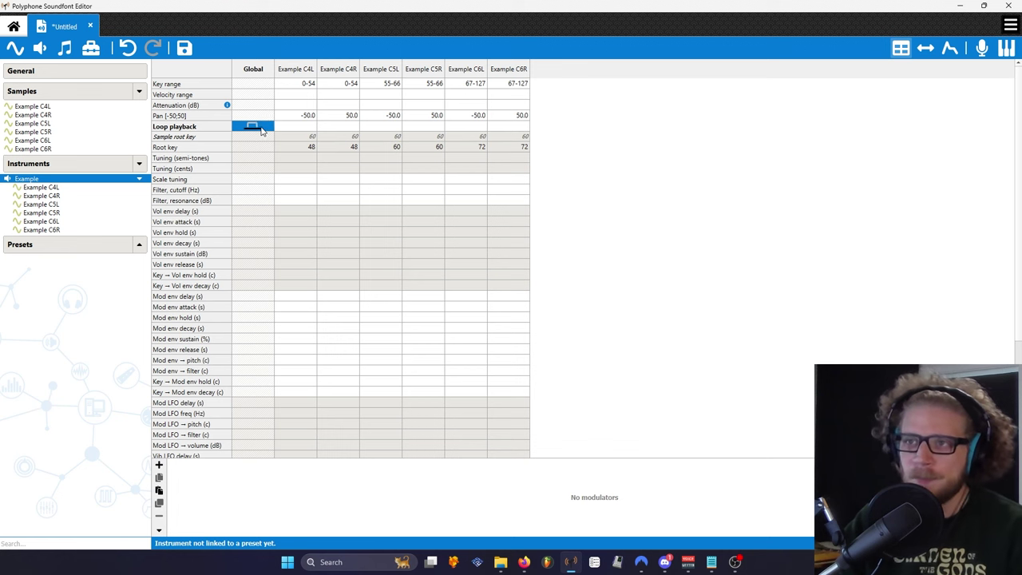
{"action": "left_click", "coordinate": [262, 128]}
{"action": "left_click", "coordinate": [254, 137]}
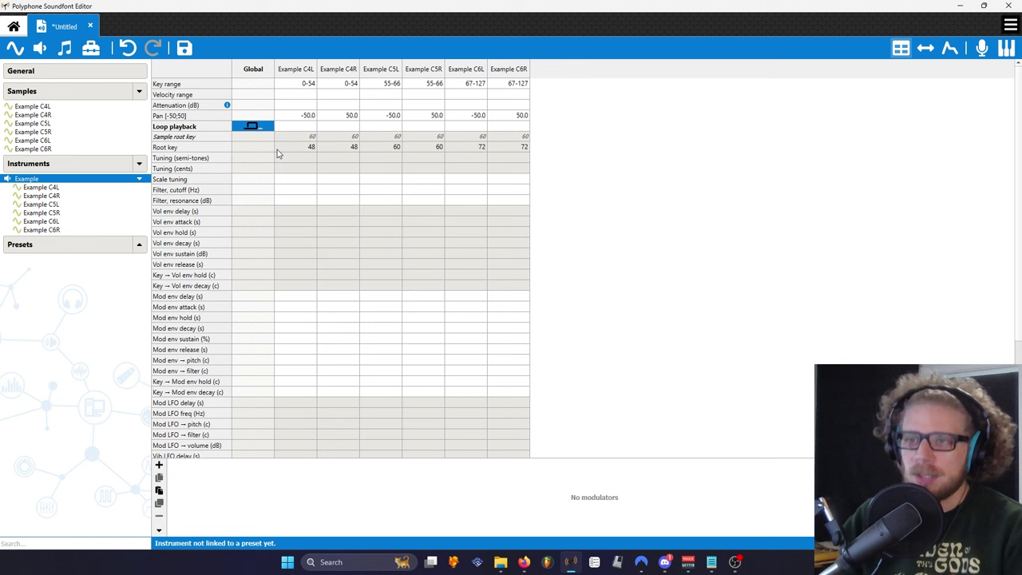
{"action": "left_click", "coordinate": [245, 213]}
{"action": "left_click", "coordinate": [247, 222]}
{"action": "left_click", "coordinate": [252, 233]}
{"action": "left_click", "coordinate": [258, 253]}
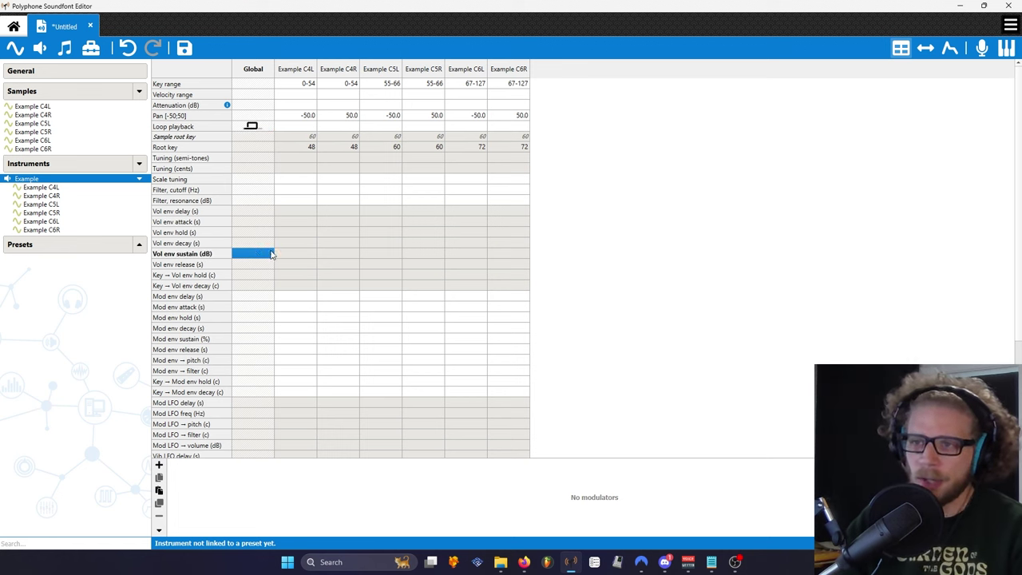
{"action": "left_click", "coordinate": [235, 212]}
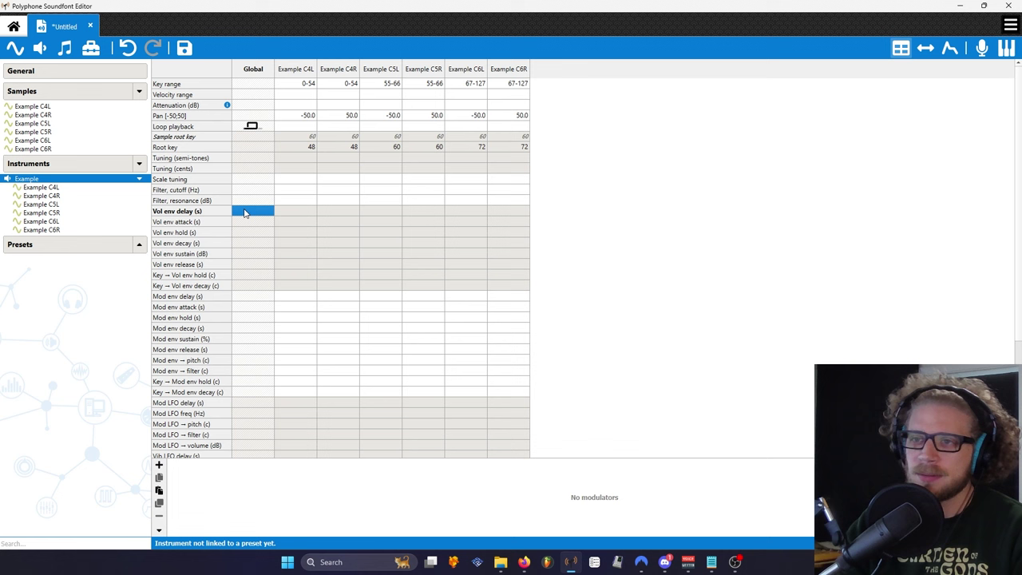
{"action": "left_click", "coordinate": [248, 223]}
{"action": "left_click", "coordinate": [252, 233]}
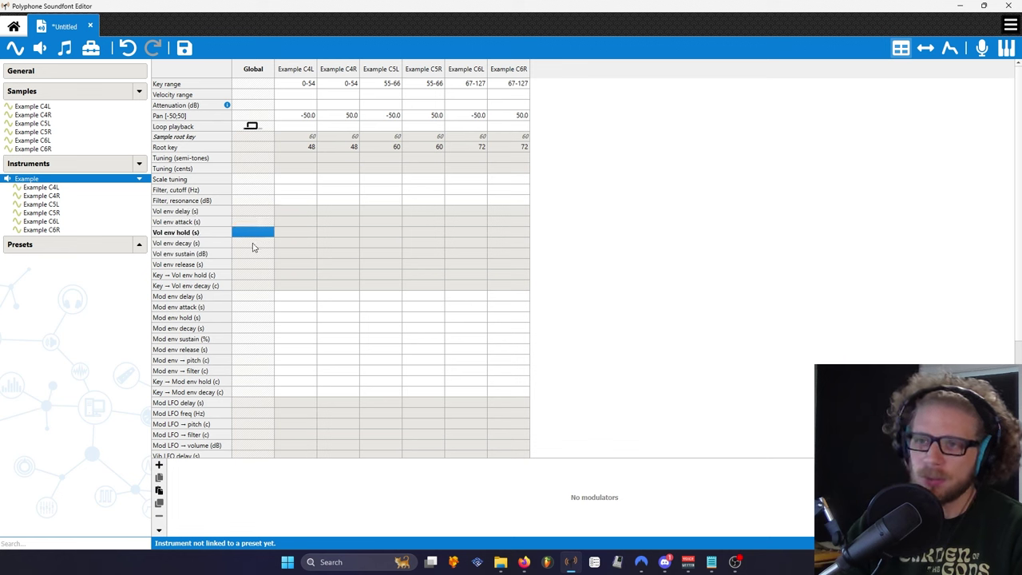
{"action": "left_click", "coordinate": [254, 243]}
{"action": "left_click", "coordinate": [256, 254]}
{"action": "left_click", "coordinate": [235, 213]}
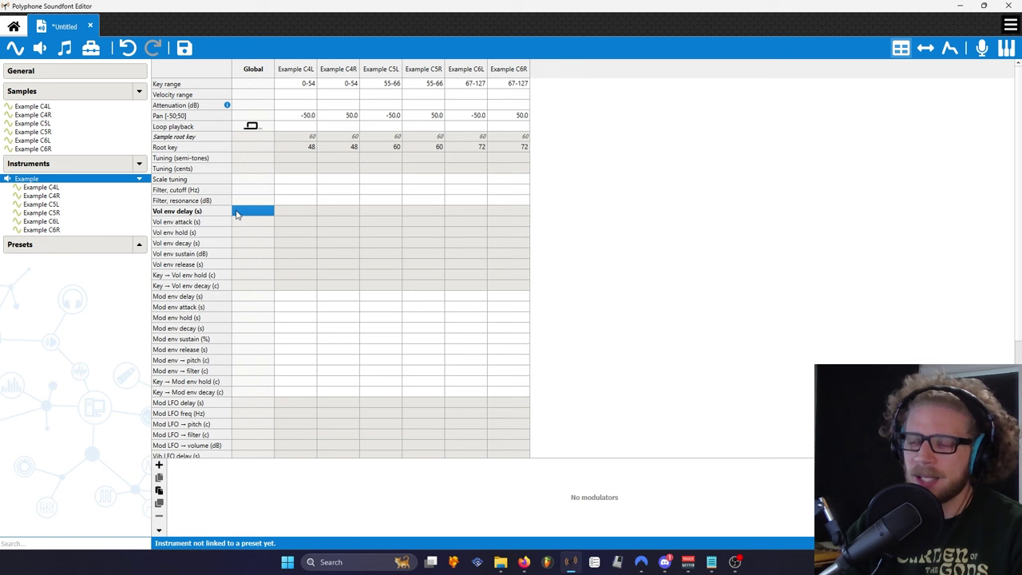
{"action": "double_click", "coordinate": [236, 213]}
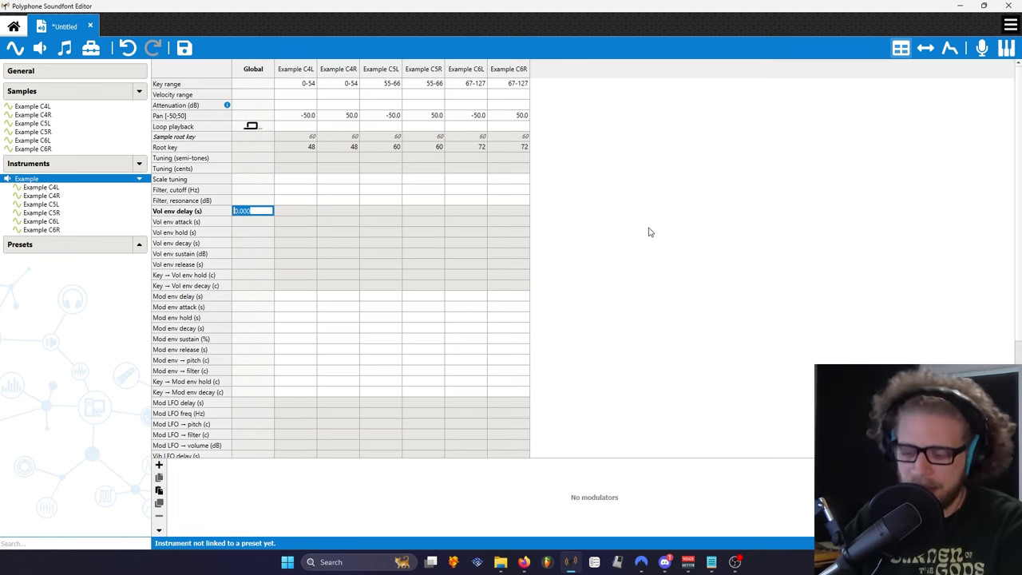
{"action": "left_click", "coordinate": [253, 222]}
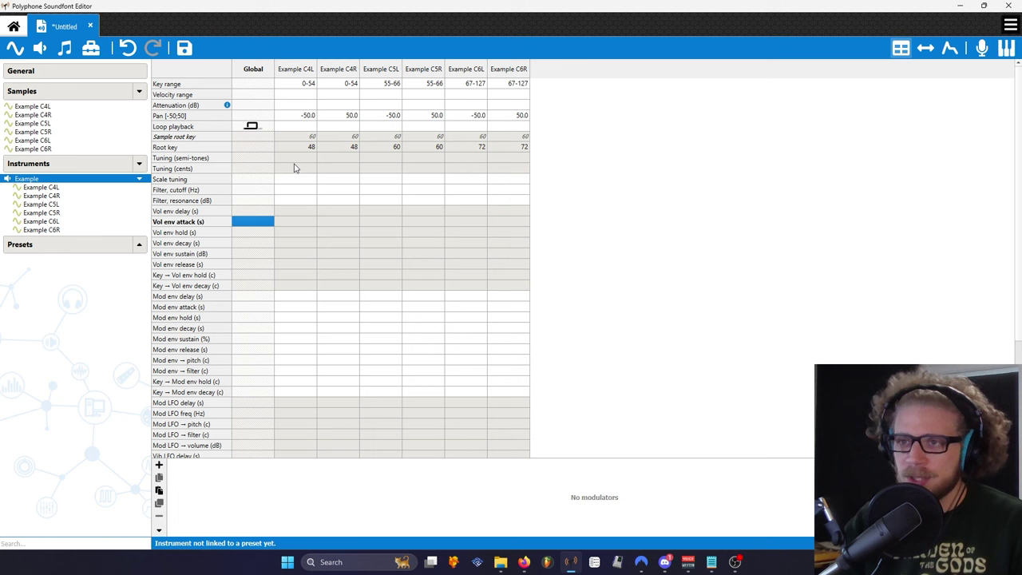
{"action": "type", "text": "2"}
{"action": "key", "text": "Return"}
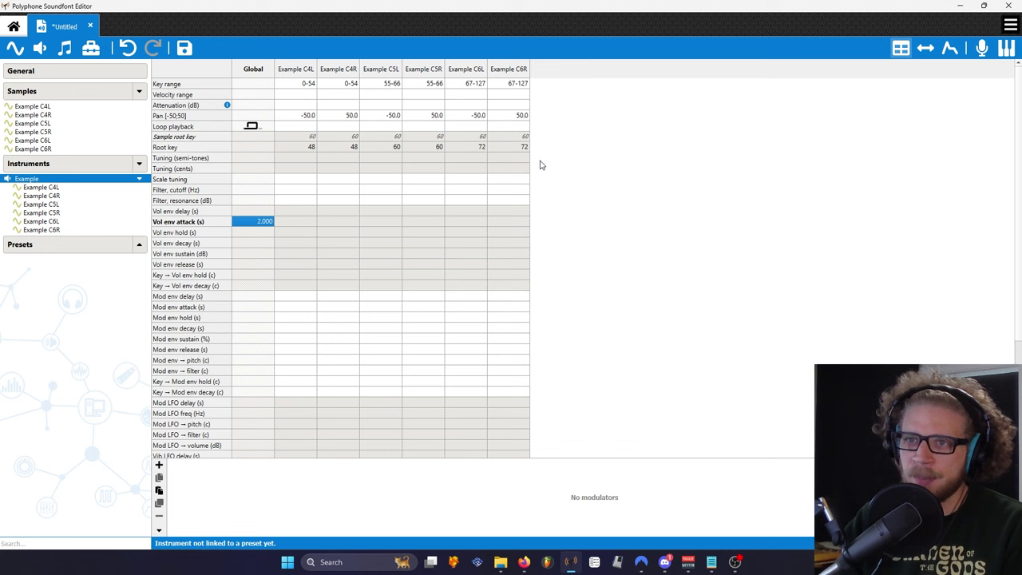
{"action": "double_click", "coordinate": [250, 225]}
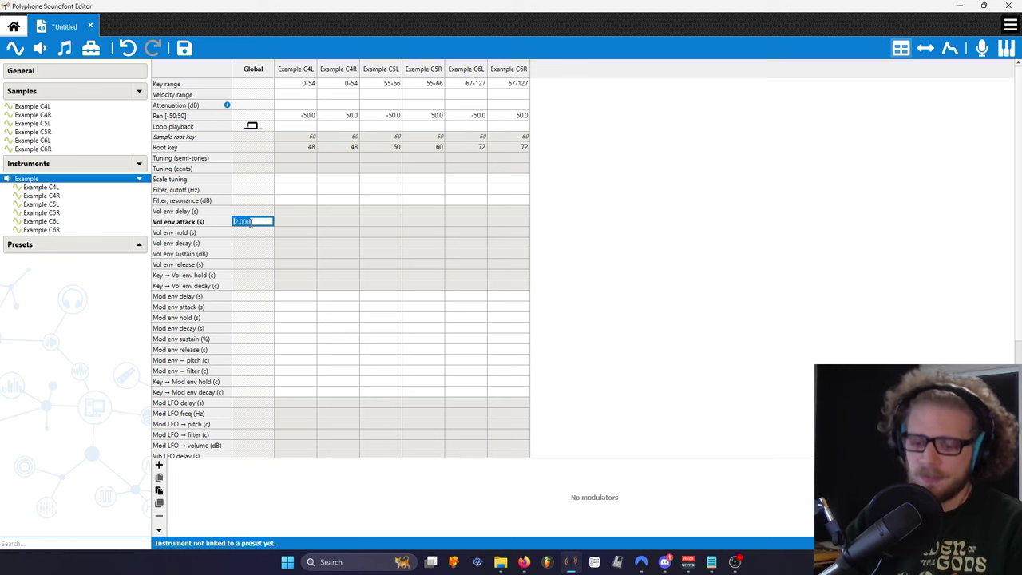
{"action": "type", "text": "5"}
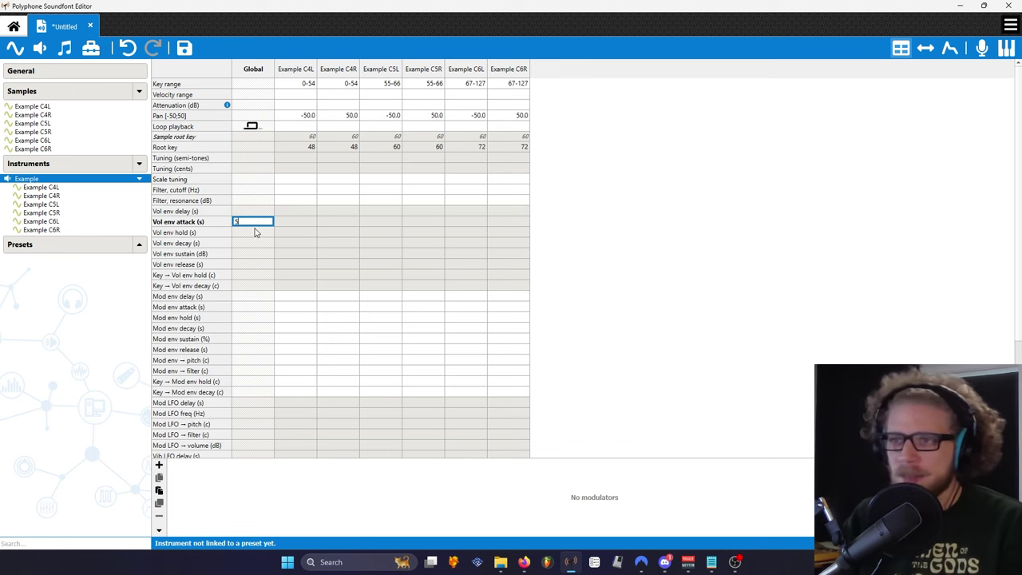
{"action": "key", "text": "Return"}
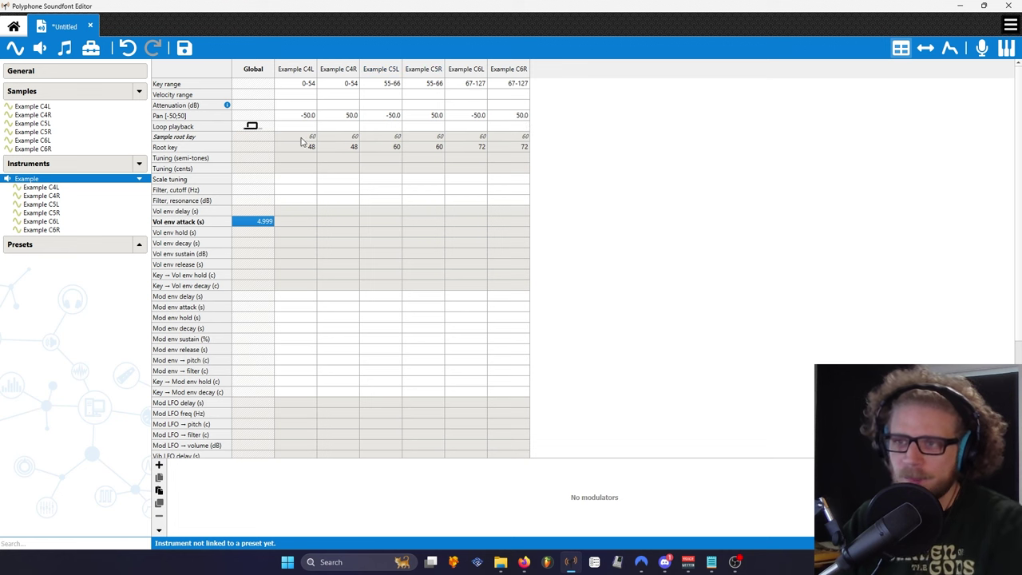
{"action": "double_click", "coordinate": [253, 224]}
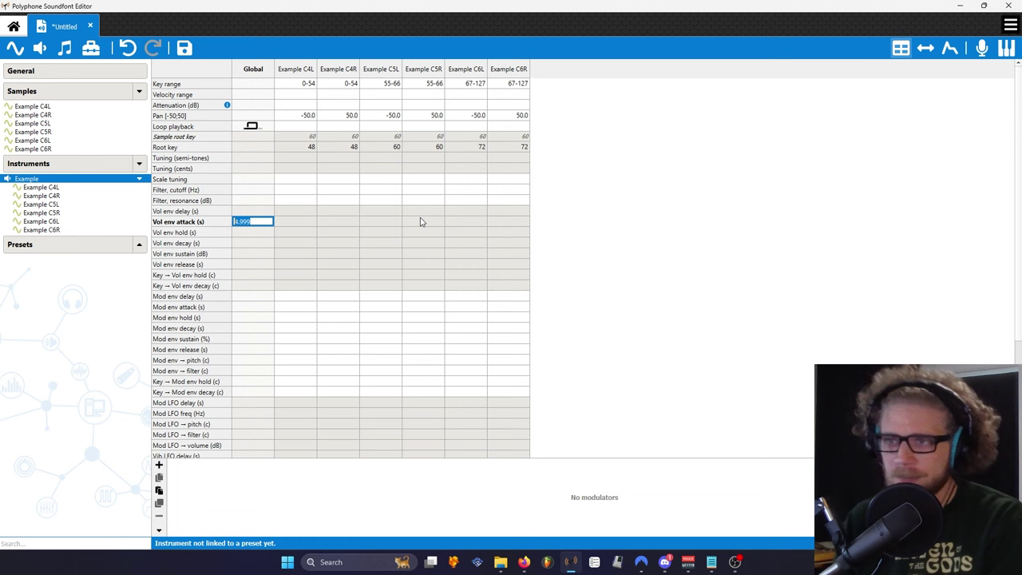
{"action": "key", "text": "Delete"}
{"action": "key", "text": "Return"}
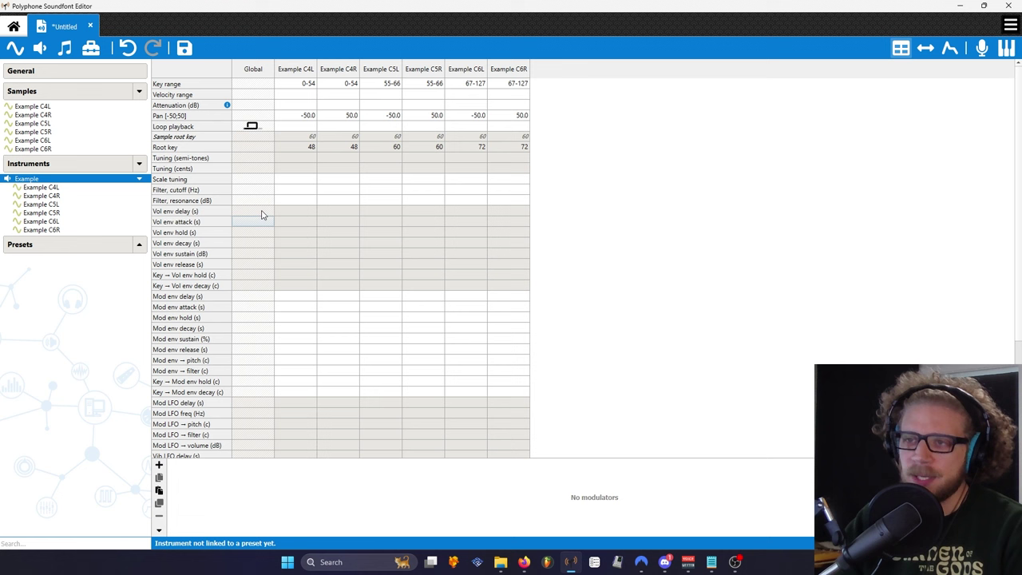
Set the global volume envelope sustain to 100 dB.
{"action": "left_click", "coordinate": [254, 244]}
{"action": "left_click", "coordinate": [260, 254]}
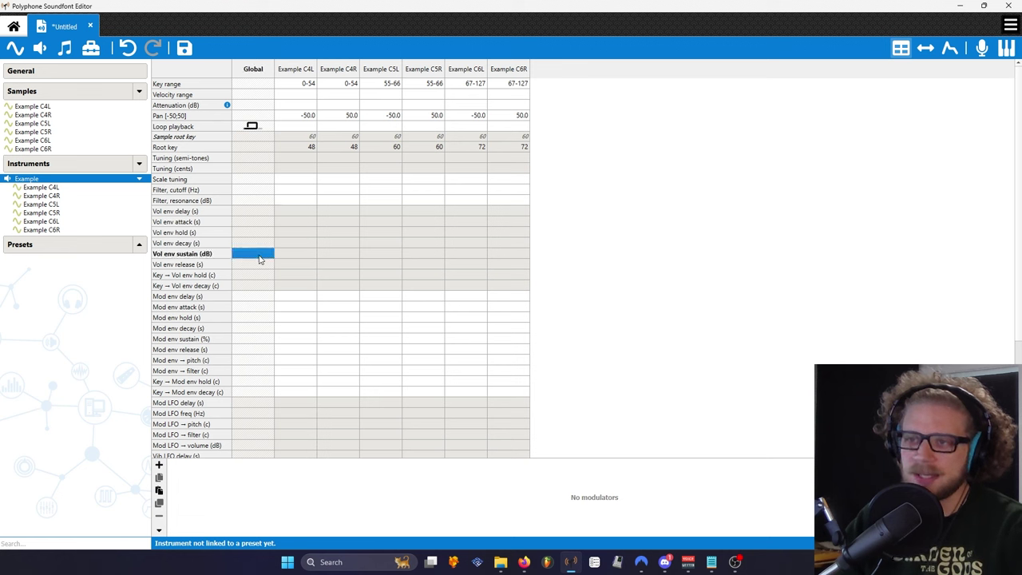
{"action": "left_click", "coordinate": [261, 266]}
{"action": "left_click", "coordinate": [252, 233]}
{"action": "left_click", "coordinate": [254, 243]}
{"action": "left_click", "coordinate": [257, 254]}
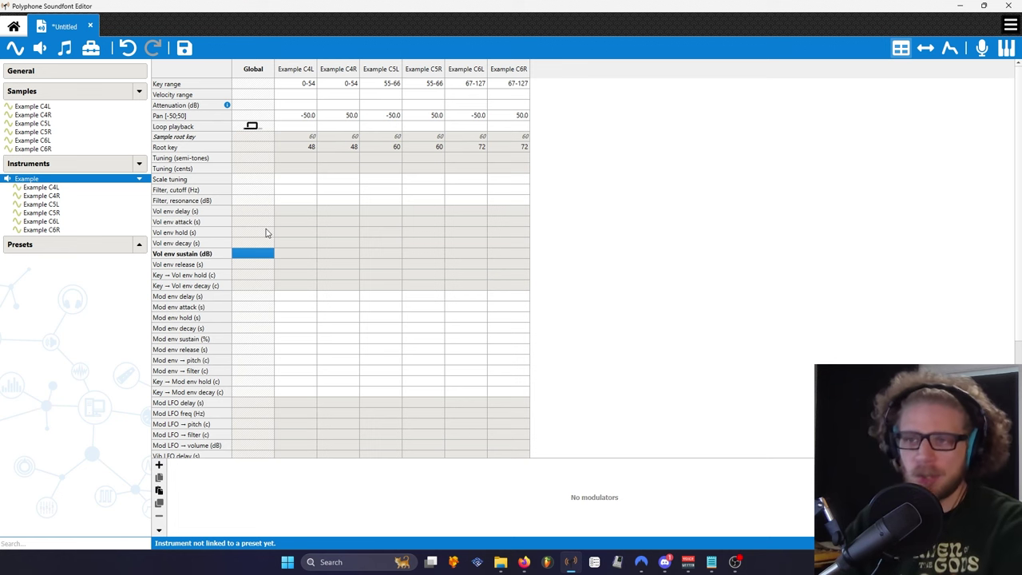
{"action": "type", "text": "100"}
{"action": "key", "text": "Return"}
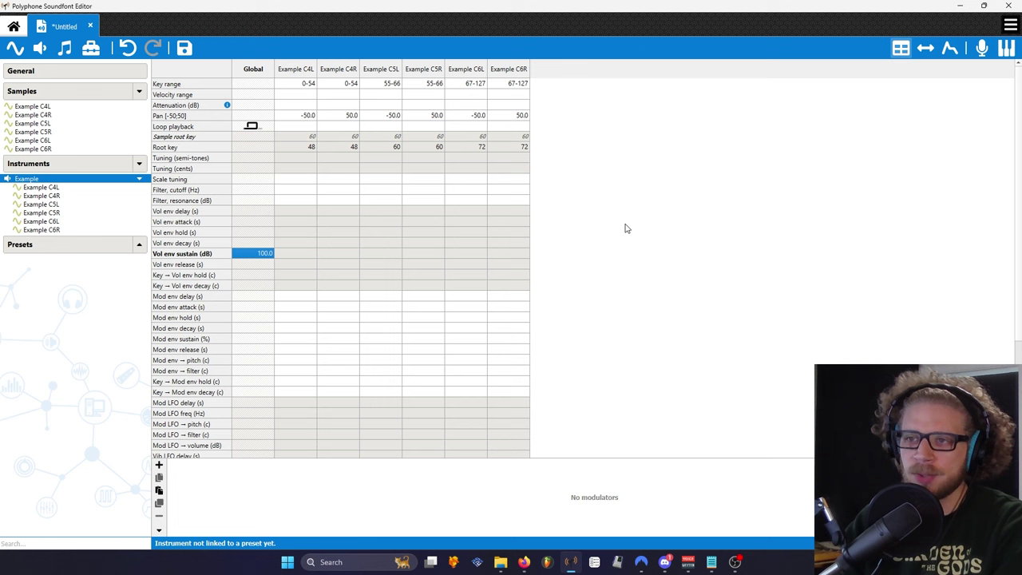
Set the global volume envelope decay to 14 seconds.
{"action": "left_click", "coordinate": [253, 242]}
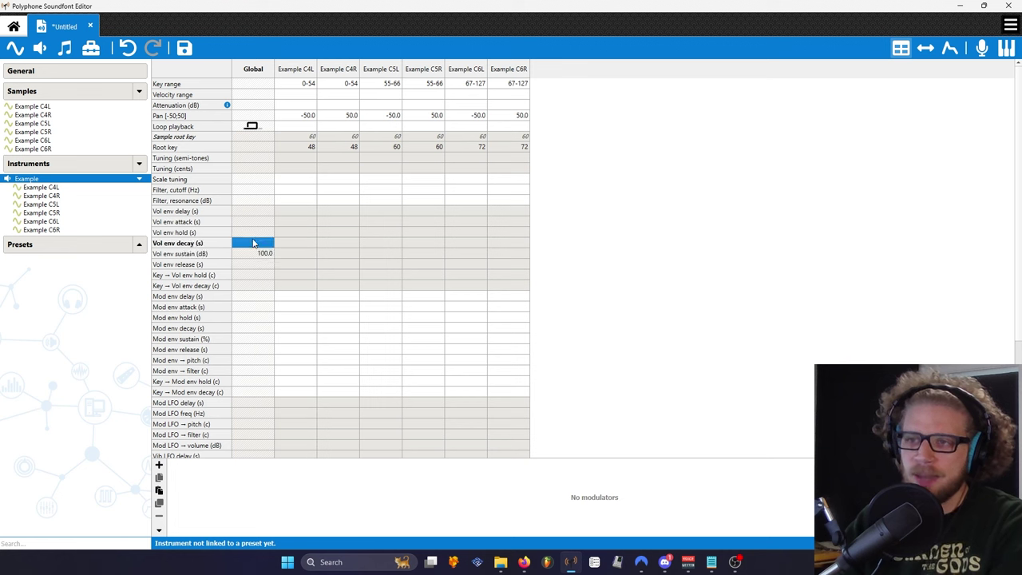
{"action": "type", "text": "14"}
{"action": "key", "text": "Return"}
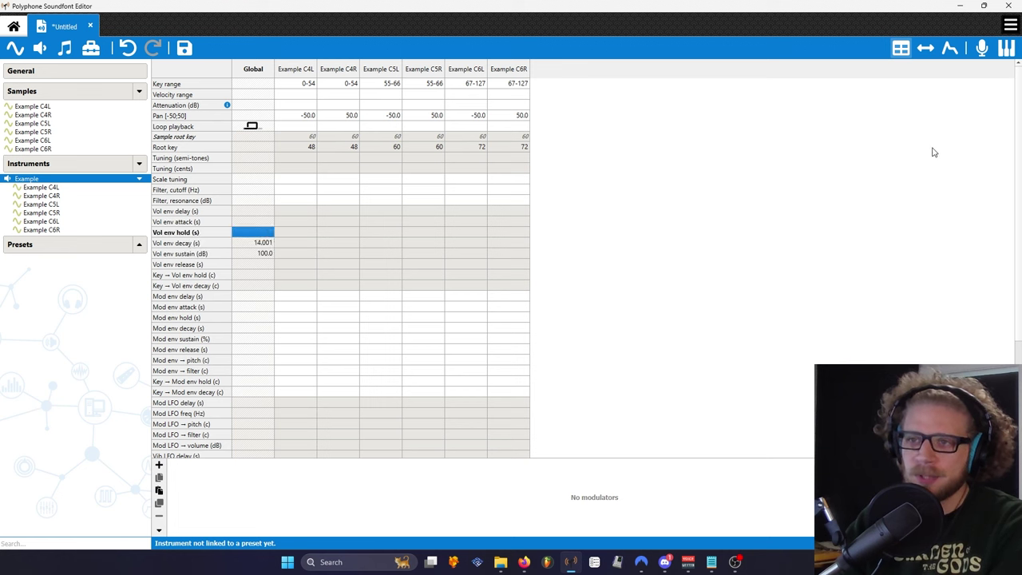
Lower the global volume envelope decay from 14 to 4, then to 2 seconds.
{"action": "left_click", "coordinate": [245, 246]}
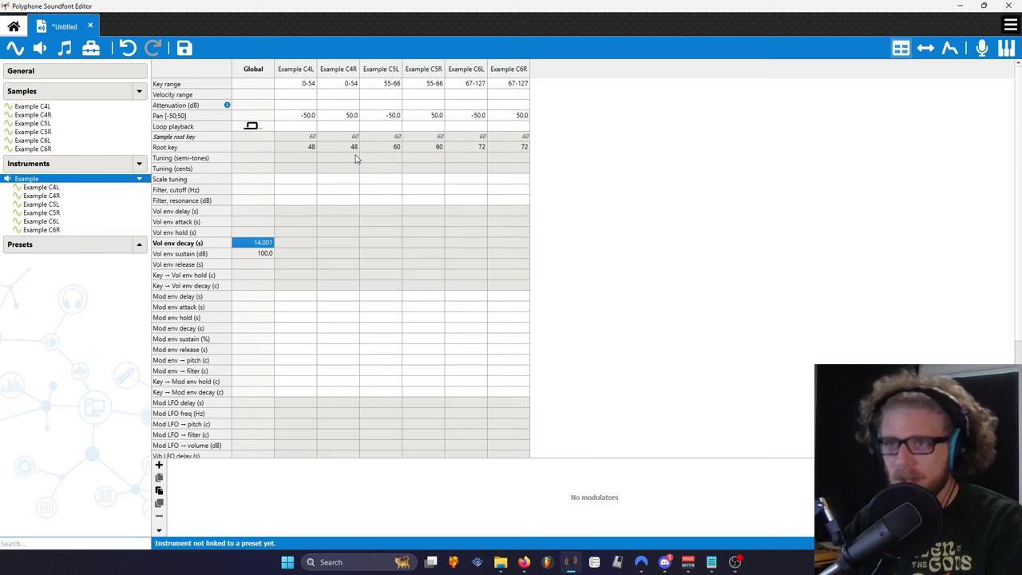
{"action": "type", "text": "4"}
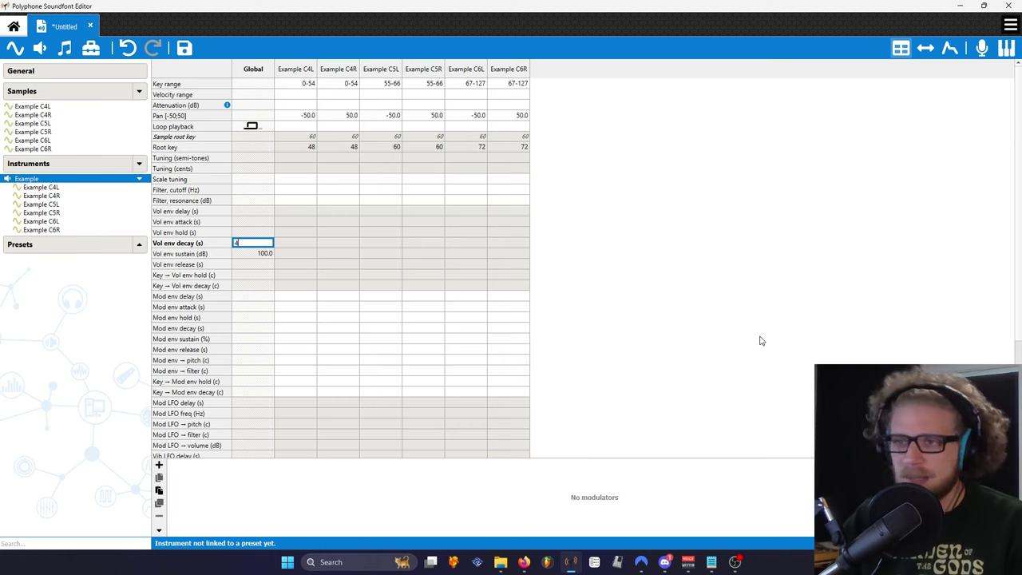
{"action": "key", "text": "Return"}
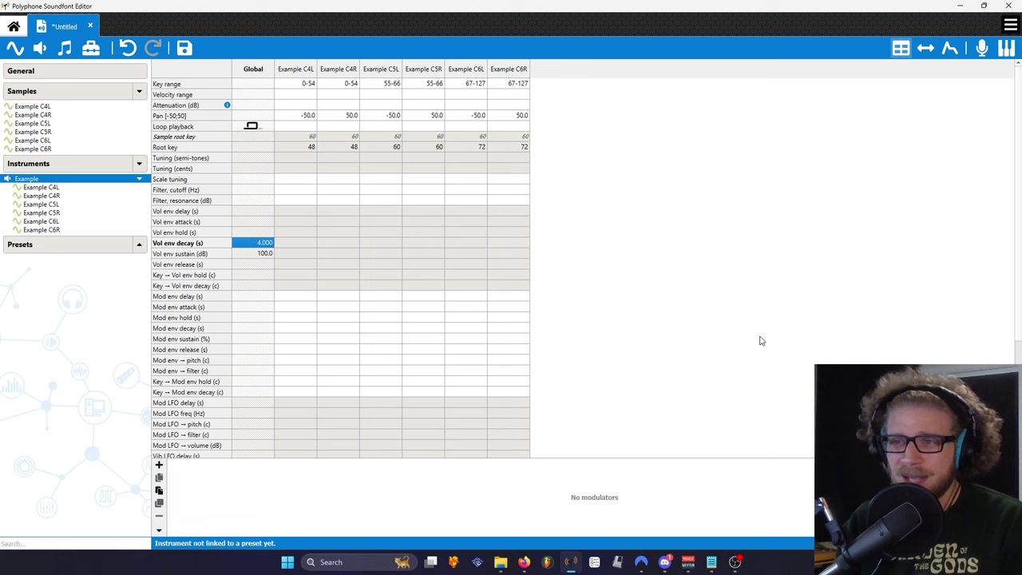
{"action": "type", "text": "2"}
{"action": "key", "text": "Return"}
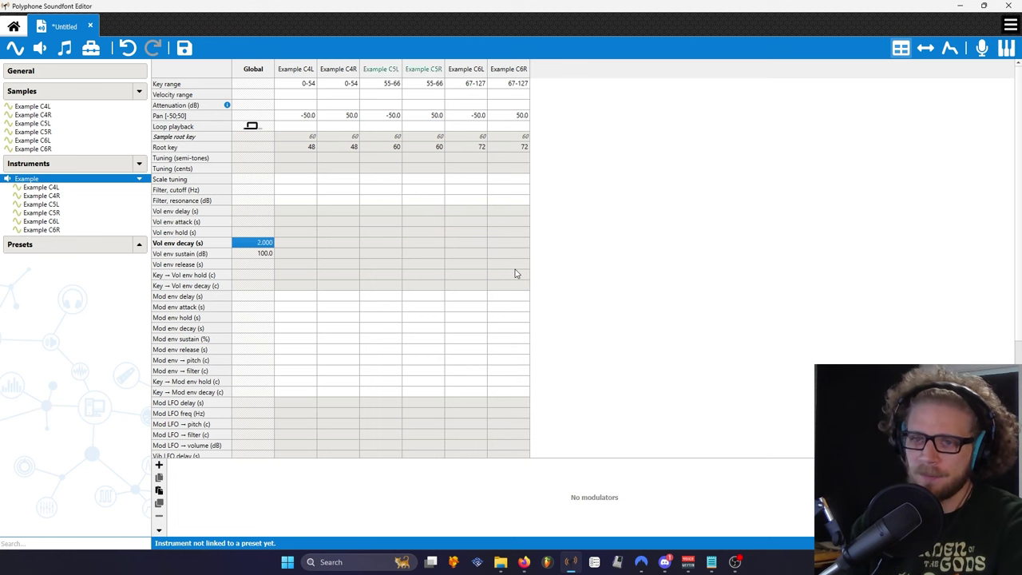
{"action": "left_click", "coordinate": [264, 254]}
{"action": "left_click", "coordinate": [265, 244]}
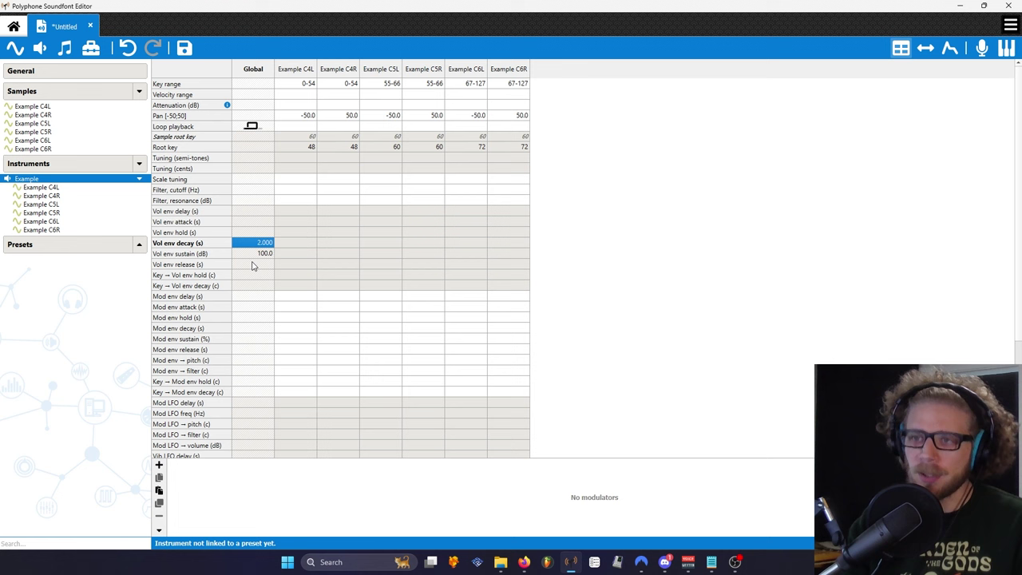
{"action": "left_click", "coordinate": [252, 265]}
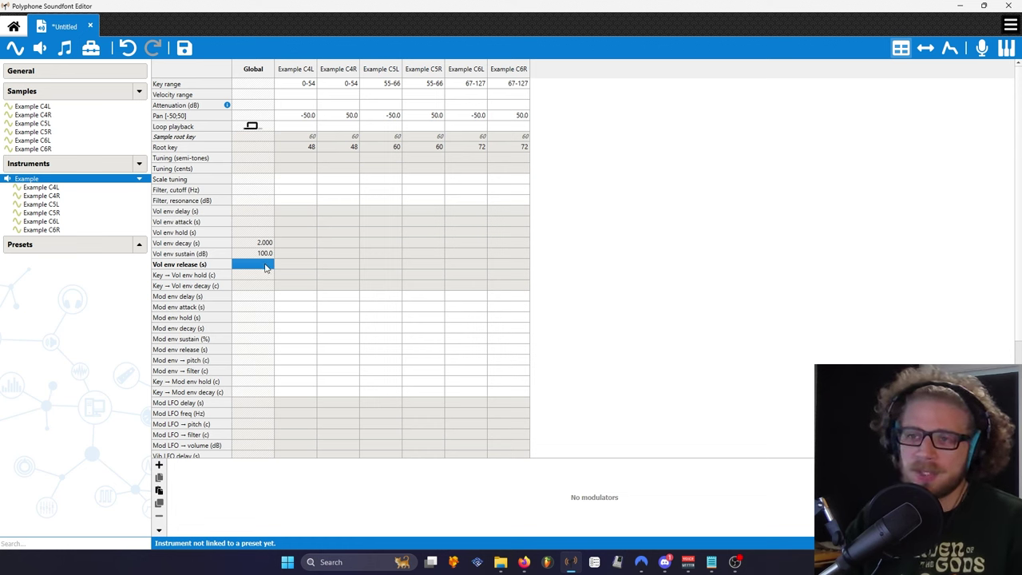
Clear the stray 0.001 release value and enter a 0.1-second global release.
{"action": "double_click", "coordinate": [266, 266]}
{"action": "key", "text": "Return"}
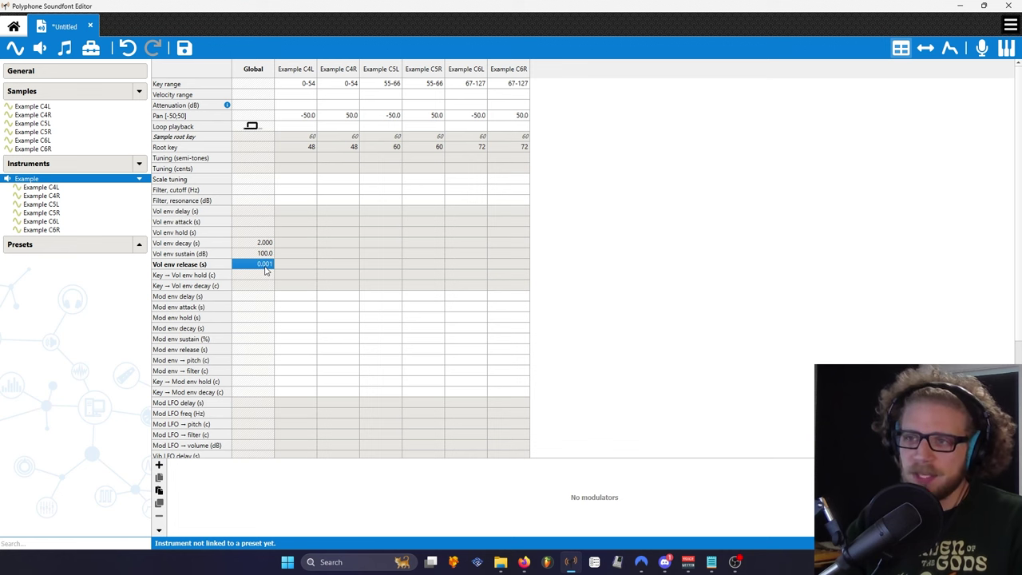
{"action": "key", "text": "Delete"}
{"action": "left_click", "coordinate": [645, 285]}
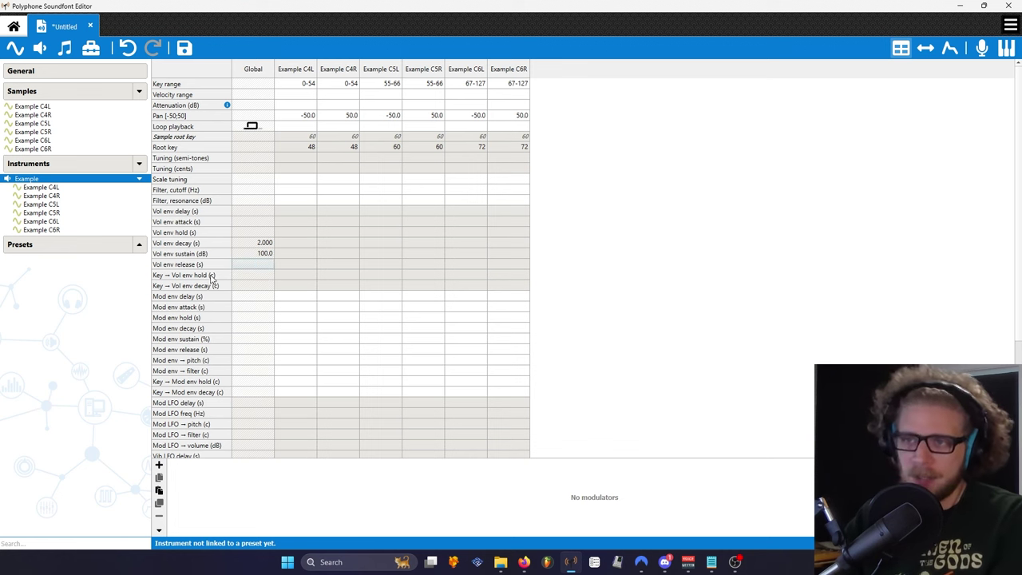
{"action": "left_click", "coordinate": [249, 265]}
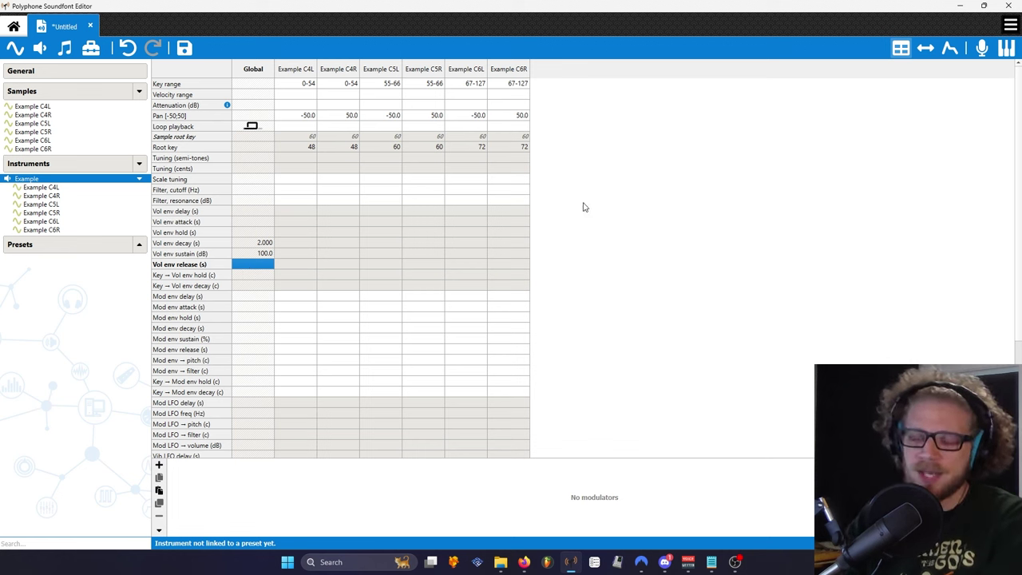
{"action": "type", "text": "0.1"}
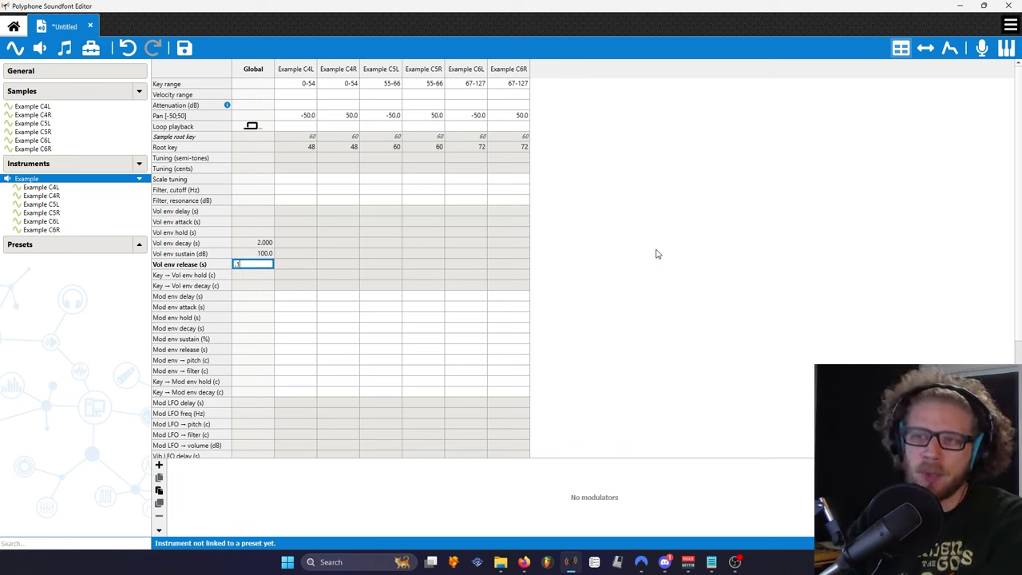
{"action": "key", "text": "Return"}
Change the global volume release to 1 second and save the soundfont as Example.sf2.
{"action": "double_click", "coordinate": [254, 265]}
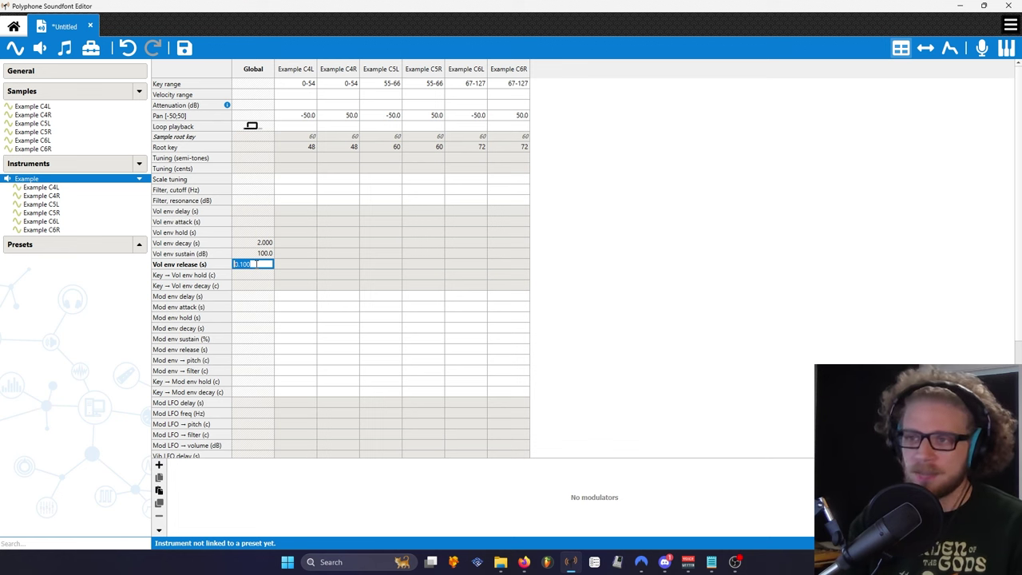
{"action": "type", "text": "1"}
{"action": "key", "text": "Return"}
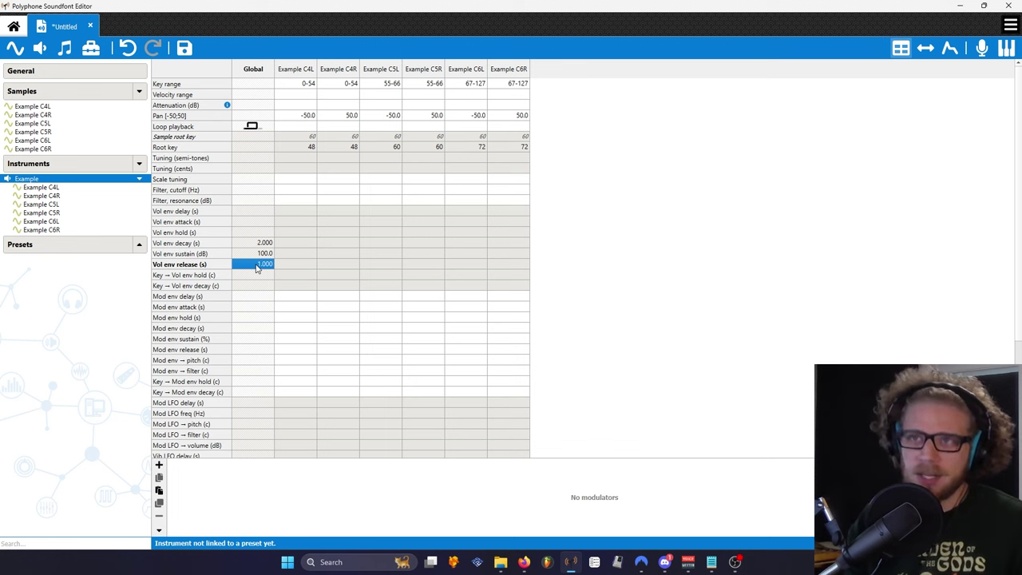
{"action": "key", "text": "ctrl+s"}
{"action": "double_click", "coordinate": [26, 180]}
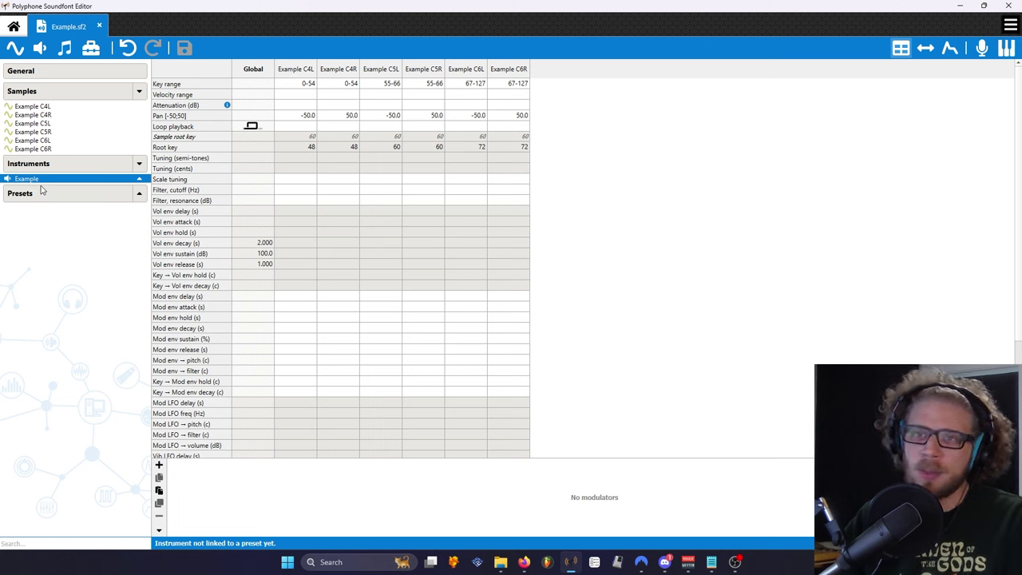
Add a preset 'Example' linked to the Example instrument, then review the instrument and preset settings.
{"action": "left_click", "coordinate": [66, 49]}
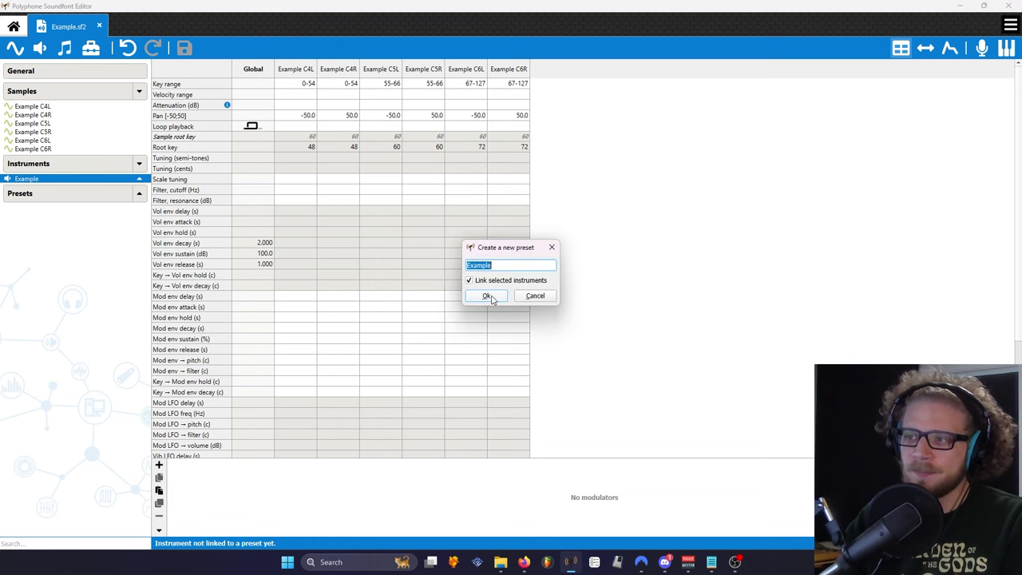
{"action": "left_click", "coordinate": [487, 296]}
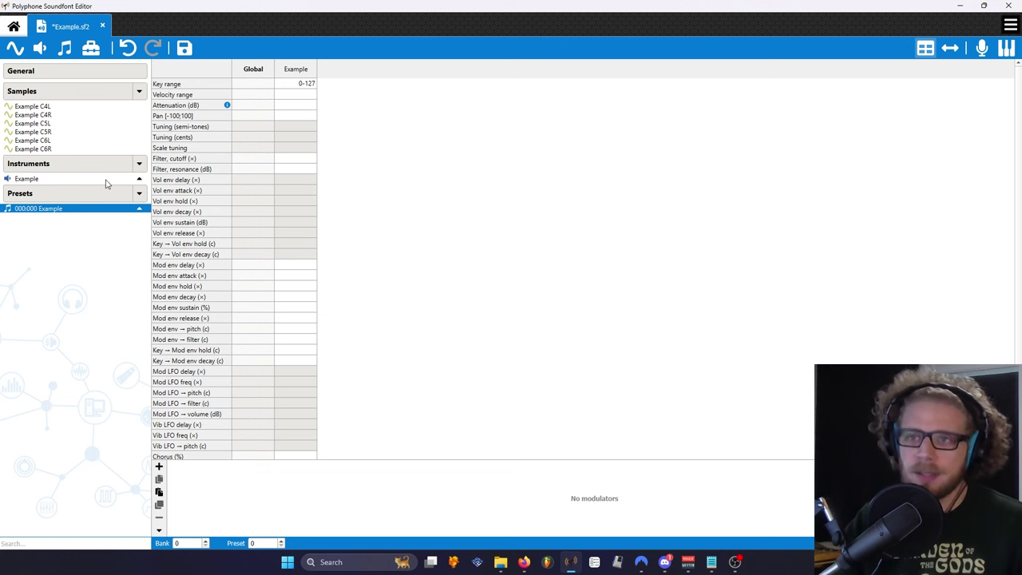
{"action": "left_click", "coordinate": [57, 180]}
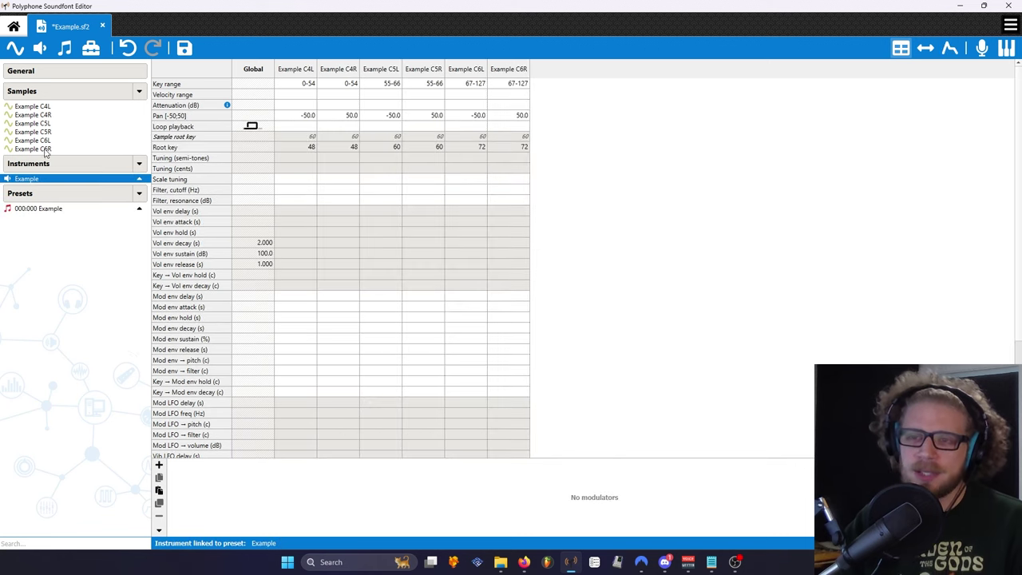
{"action": "left_click", "coordinate": [61, 210]}
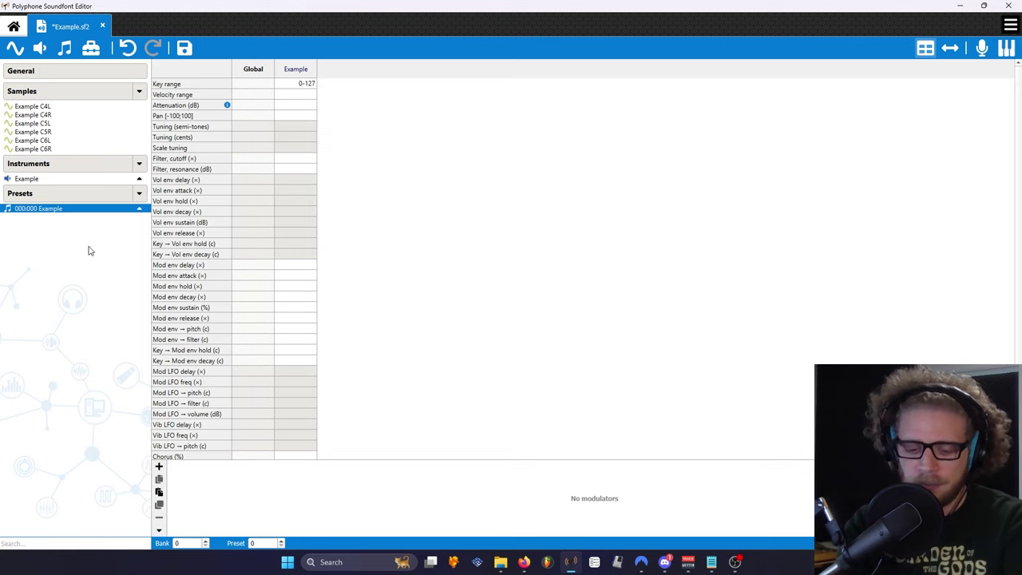
Minimize Polyphone and start FL Studio, dismissing its welcome screen.
{"action": "left_click", "coordinate": [546, 562]}
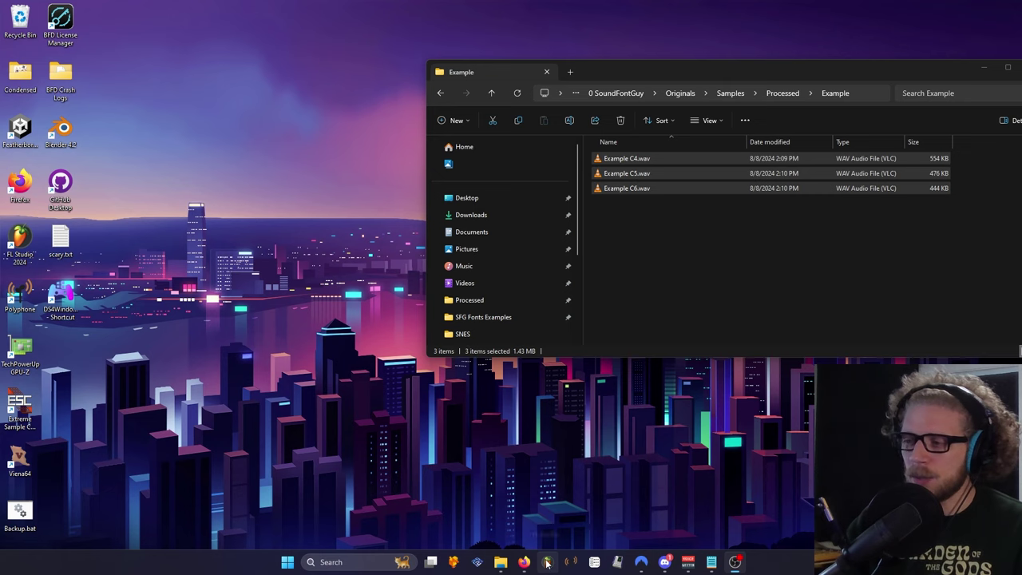
{"action": "left_click", "coordinate": [546, 562]}
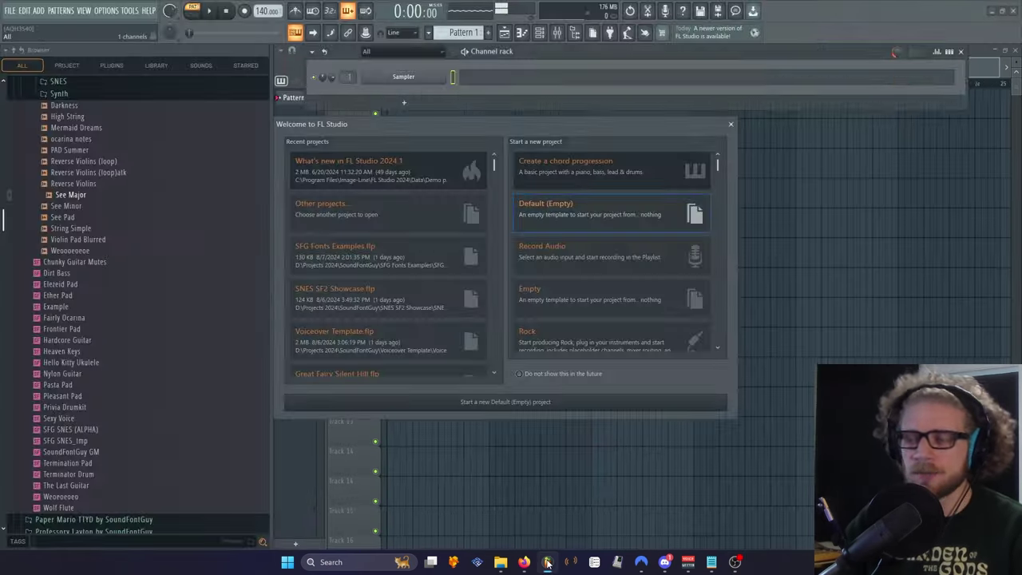
{"action": "key", "text": "Escape"}
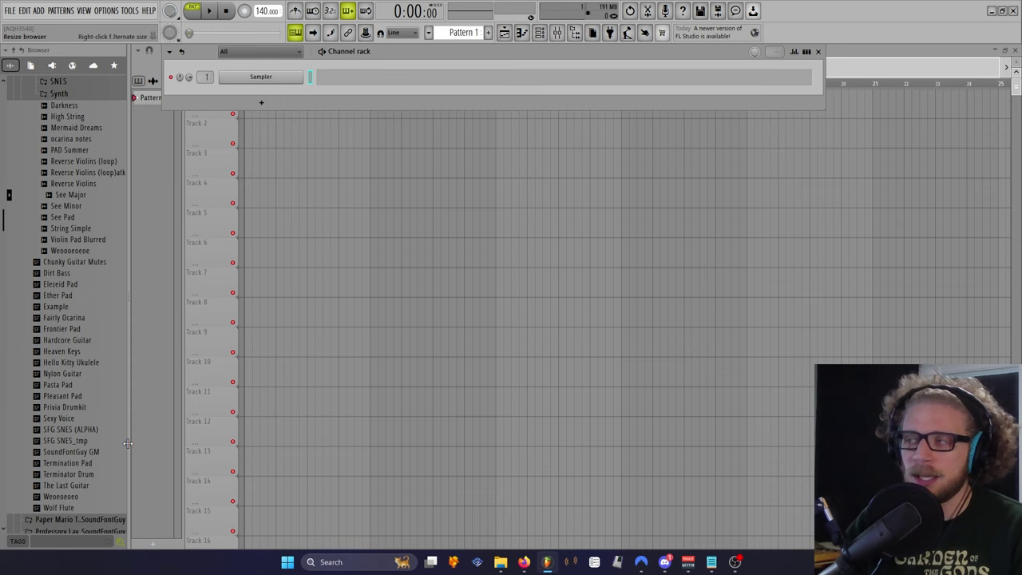
Load Example.sf2 from the browser into a new SoundFont Player channel and show its piano roll.
{"action": "left_click_drag", "start_coordinate": [126, 453], "coordinate": [154, 456]}
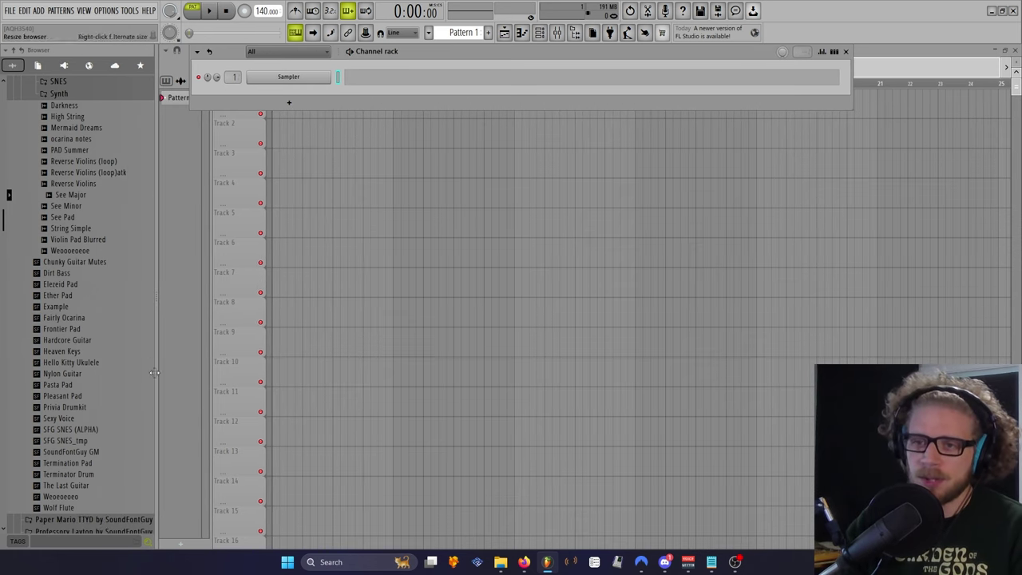
{"action": "left_click", "coordinate": [60, 307]}
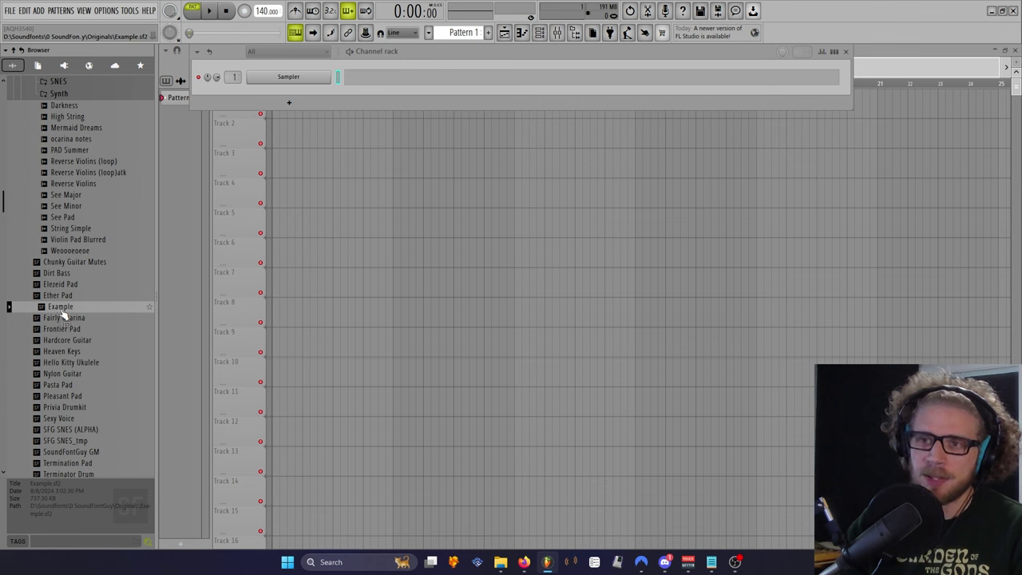
{"action": "left_click_drag", "start_coordinate": [62, 308], "coordinate": [281, 94]}
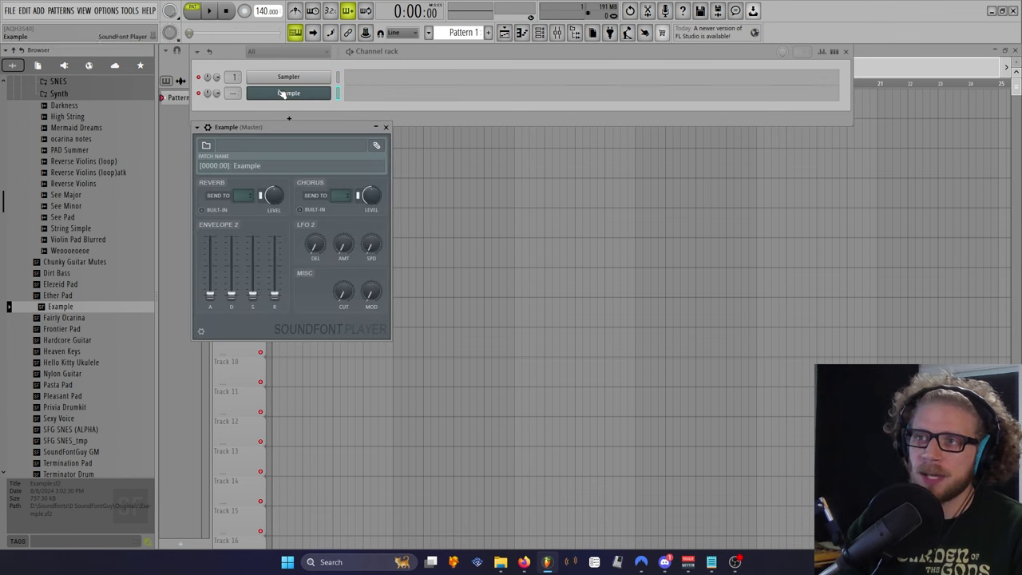
{"action": "left_click_drag", "start_coordinate": [312, 128], "coordinate": [404, 139]}
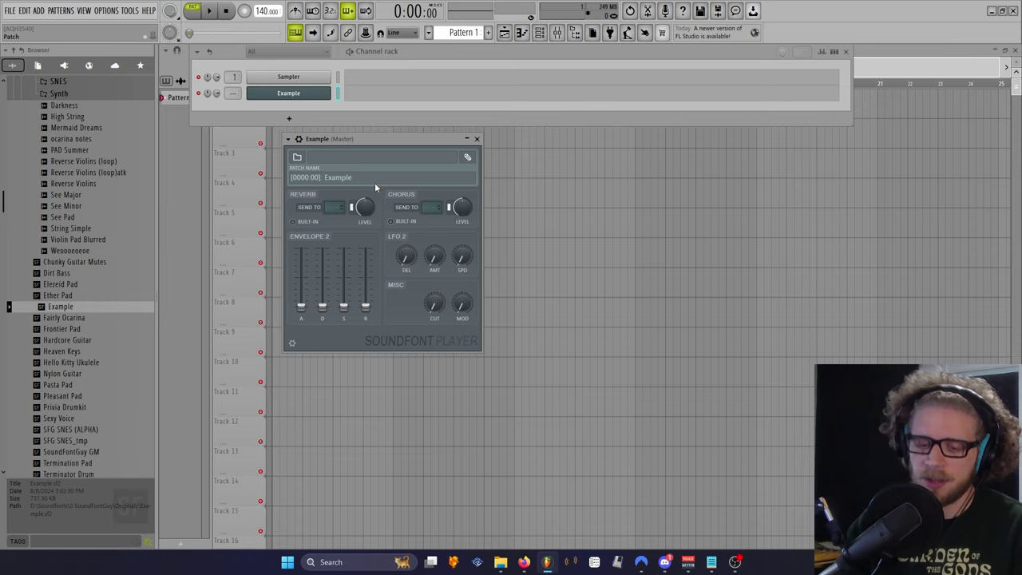
{"action": "key", "text": "F7"}
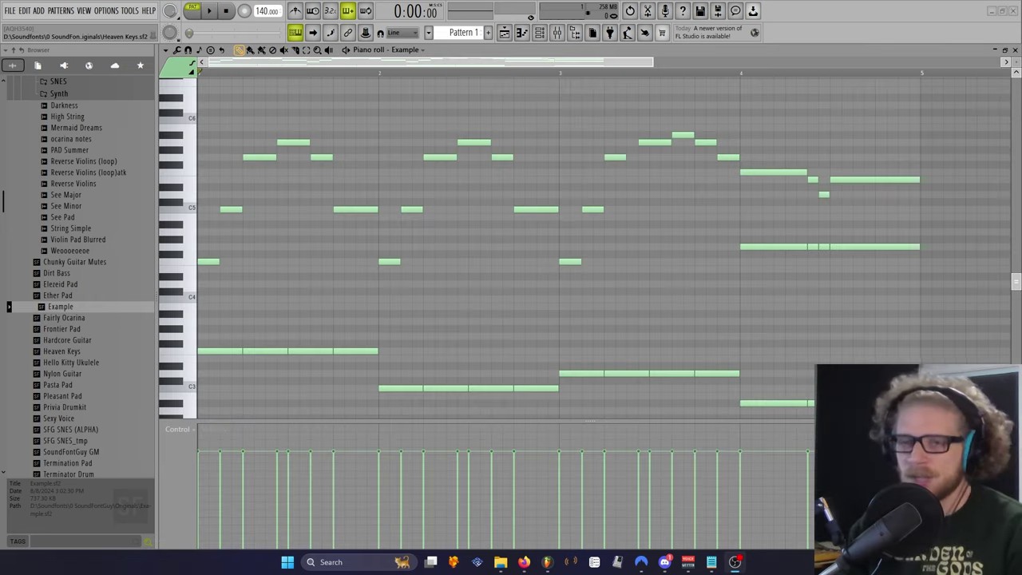
Start transport playback so the melody plays through the Example soundfont channel.
{"action": "left_click", "coordinate": [213, 13]}
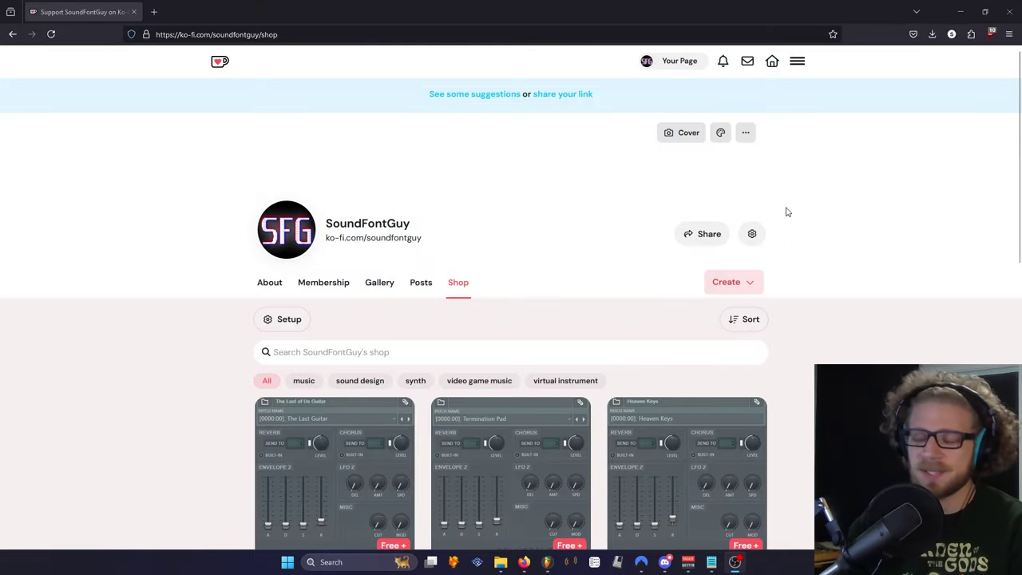
Scroll down the SoundFontGuy Ko-fi shop page to the free soundfont product cards.
{"action": "scroll", "coordinate": [787, 212], "scroll_direction": "down", "scroll_amount": 5}
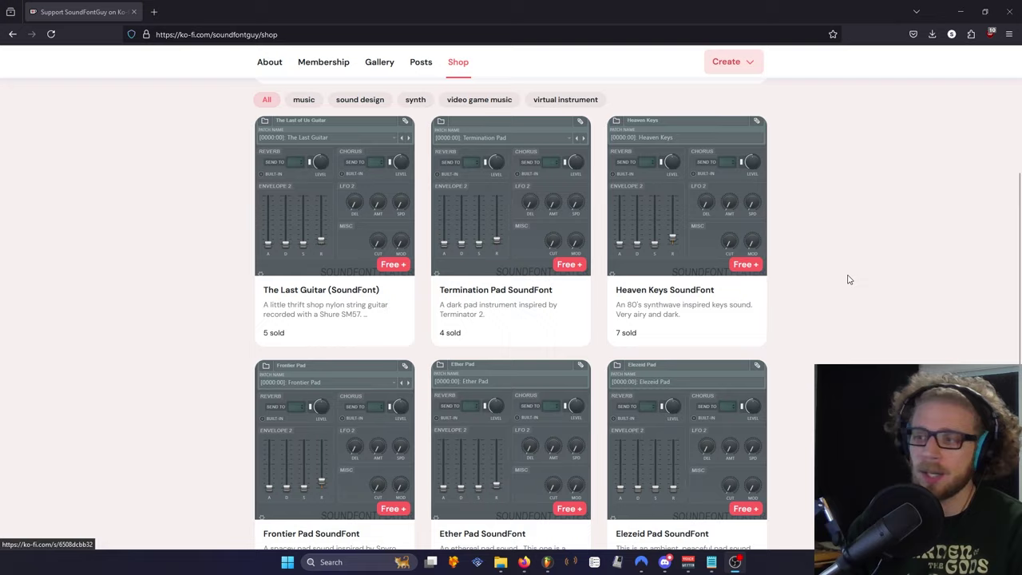
{"action": "scroll", "coordinate": [848, 280], "scroll_direction": "down", "scroll_amount": 5}
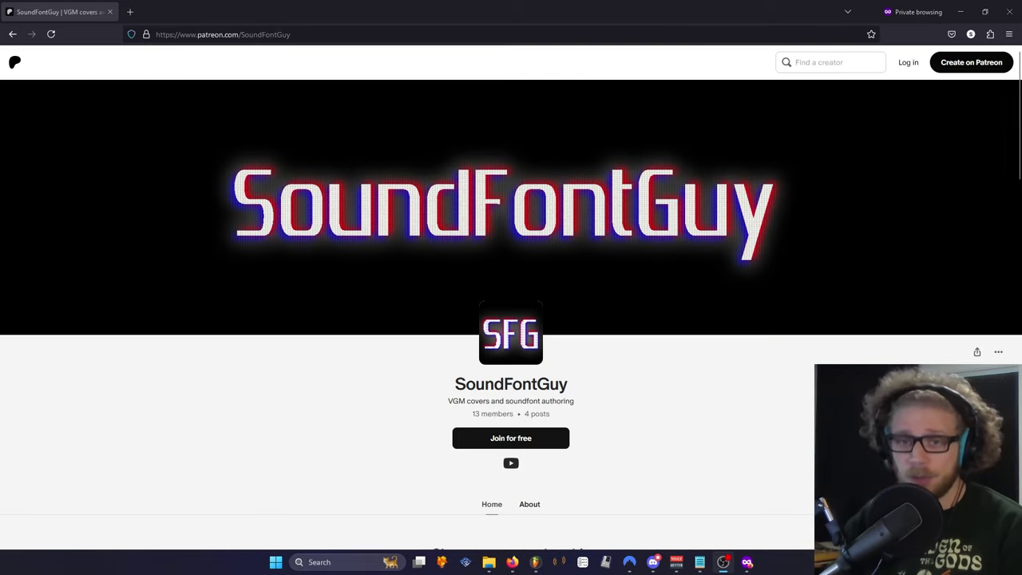
{"action": "scroll", "coordinate": [870, 363], "scroll_direction": "down", "scroll_amount": 6}
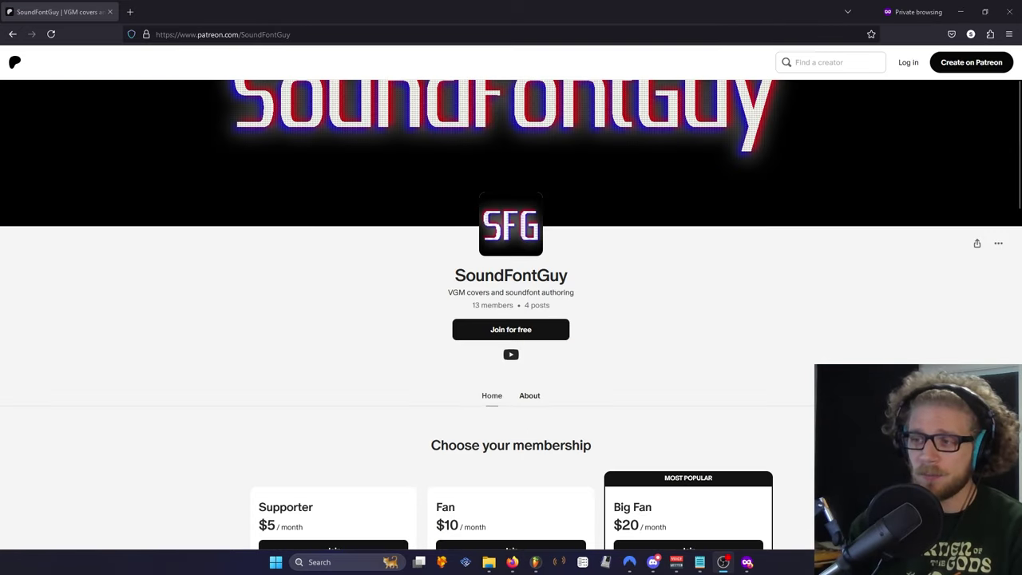
{"action": "scroll", "coordinate": [870, 363], "scroll_direction": "up", "scroll_amount": 5}
{"action": "scroll", "coordinate": [870, 363], "scroll_direction": "up", "scroll_amount": 2}
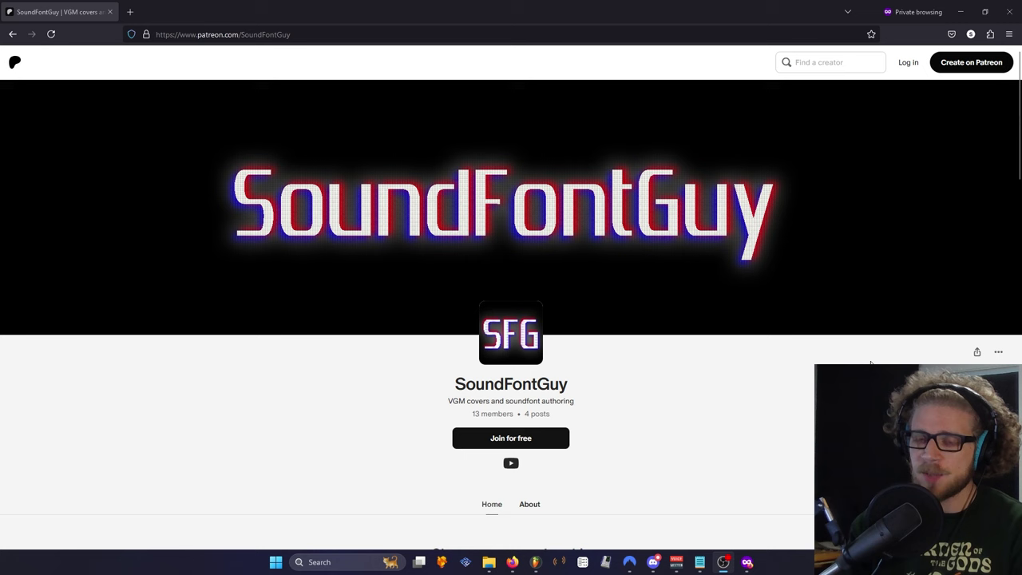